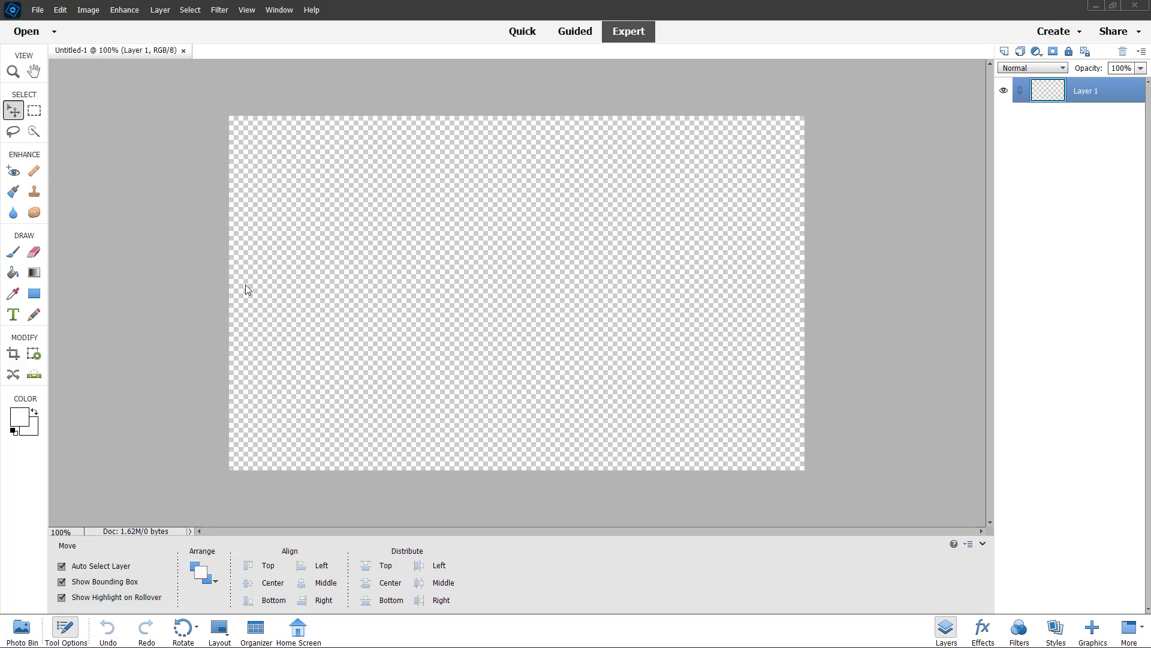
Draw a white rectangle with the Rectangle tool that covers the whole canvas and extends slightly beyond its edges
left_click(22, 420)
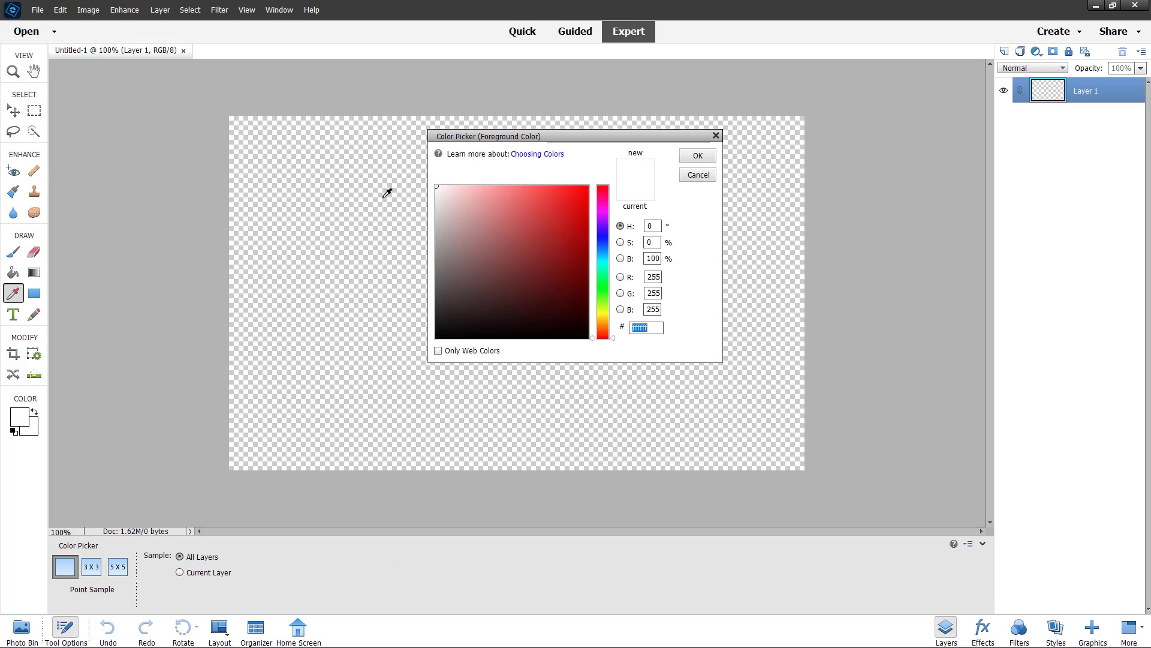
left_click(696, 158)
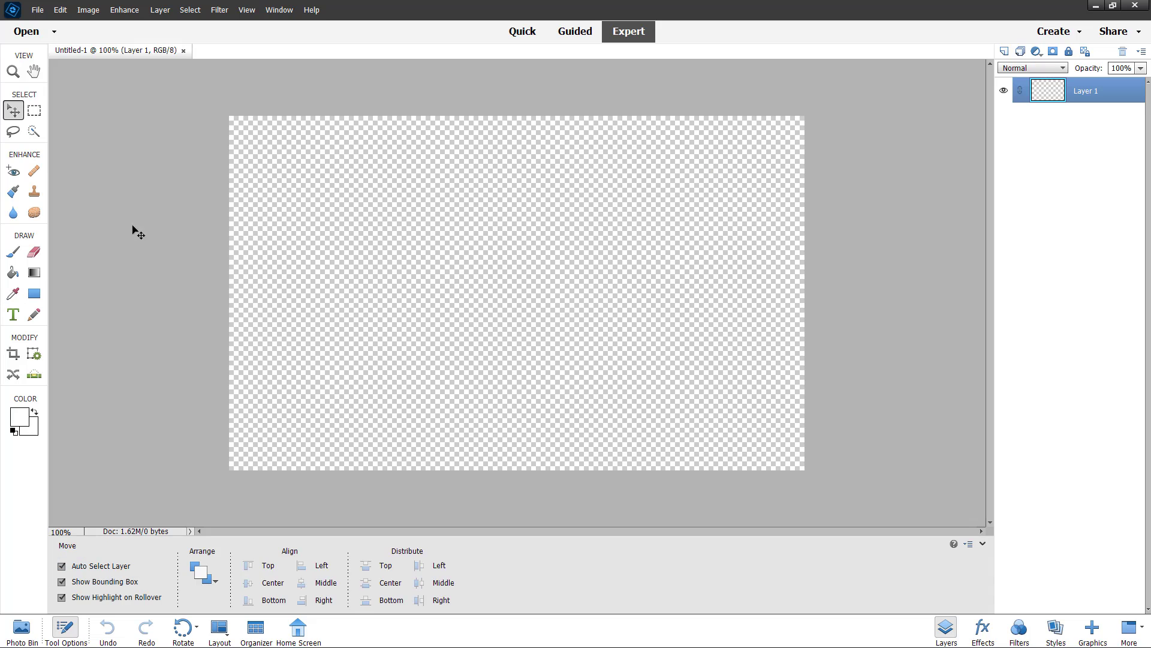
left_click(35, 293)
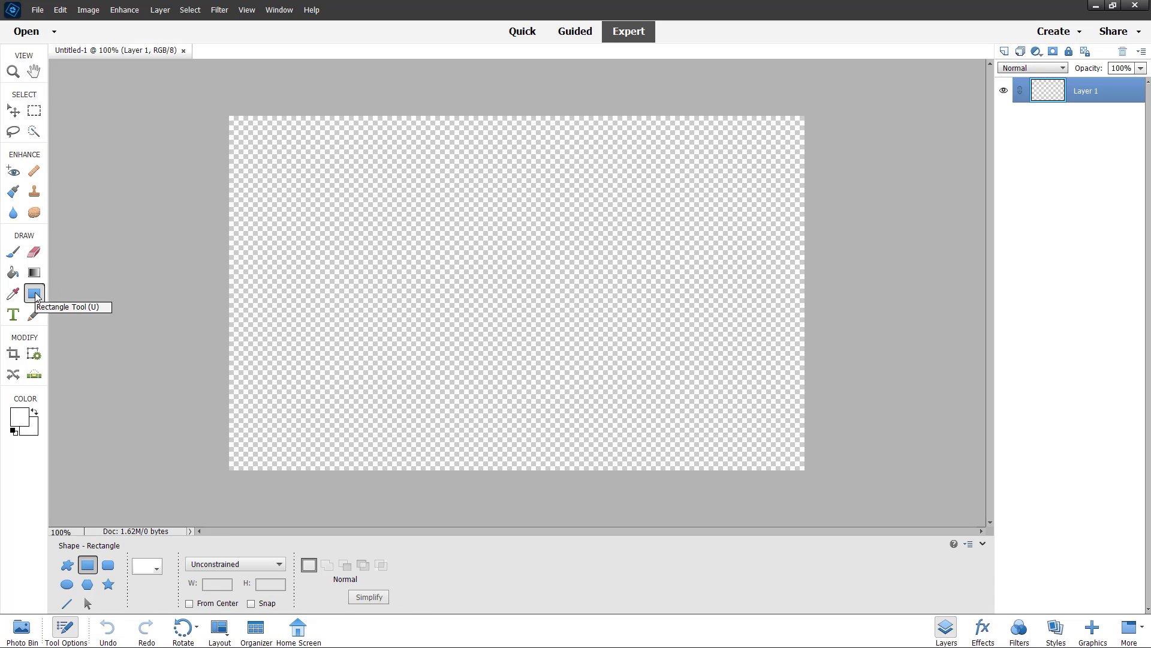
left_click_drag(203, 95, 819, 496)
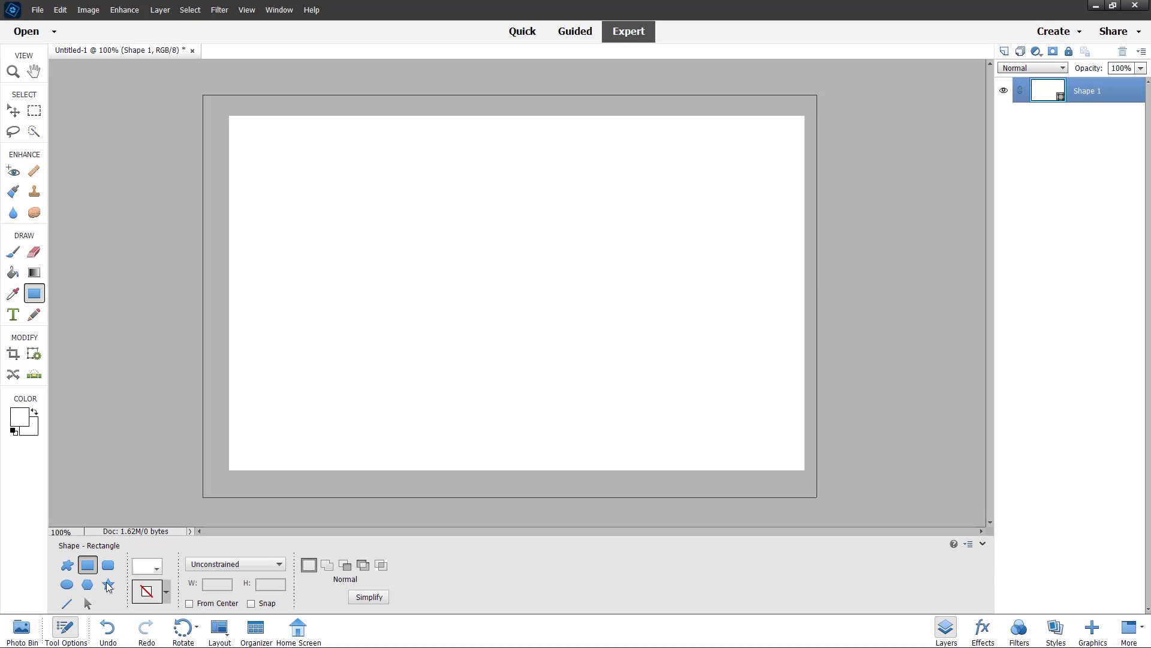
Browse the custom shape library, looking through the Default, Music, Flowers and Arrows categories
left_click(68, 566)
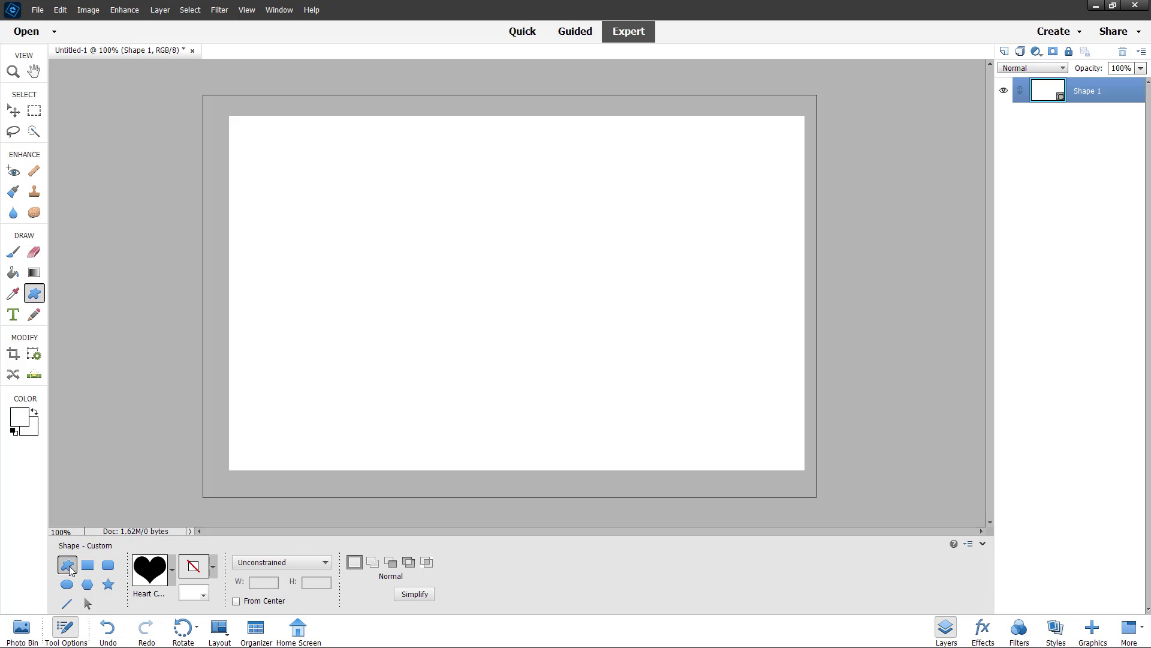
left_click(173, 573)
scroll(163, 500, "down", 3)
scroll(164, 500, "down", 4)
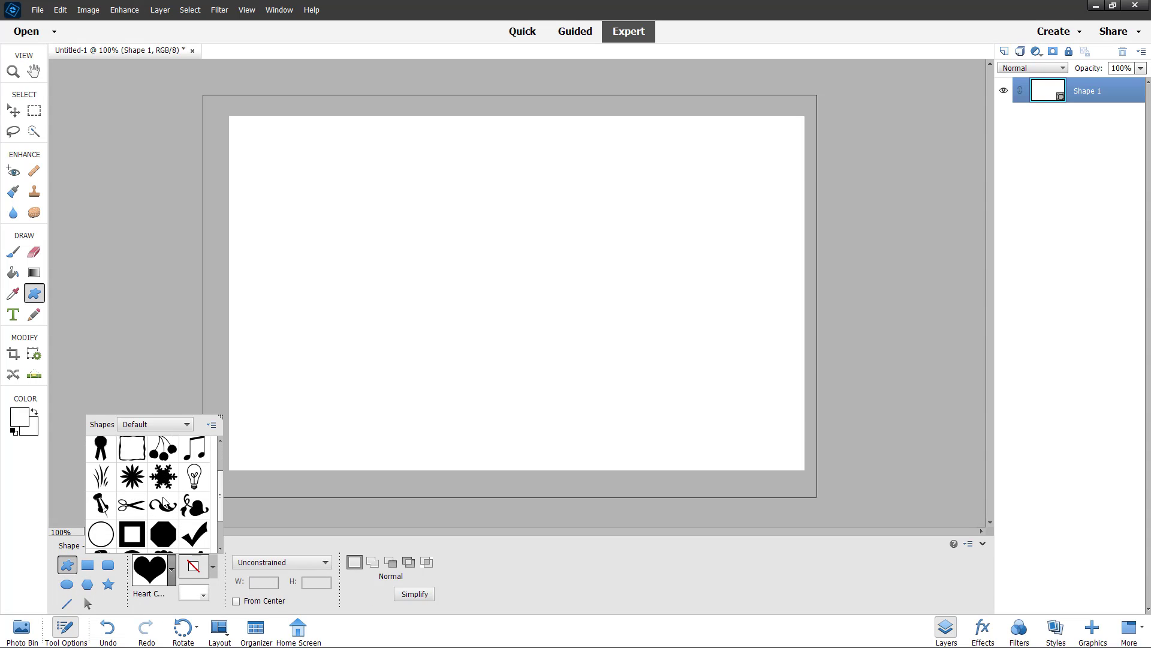
scroll(165, 500, "up", 1)
scroll(164, 500, "up", 5)
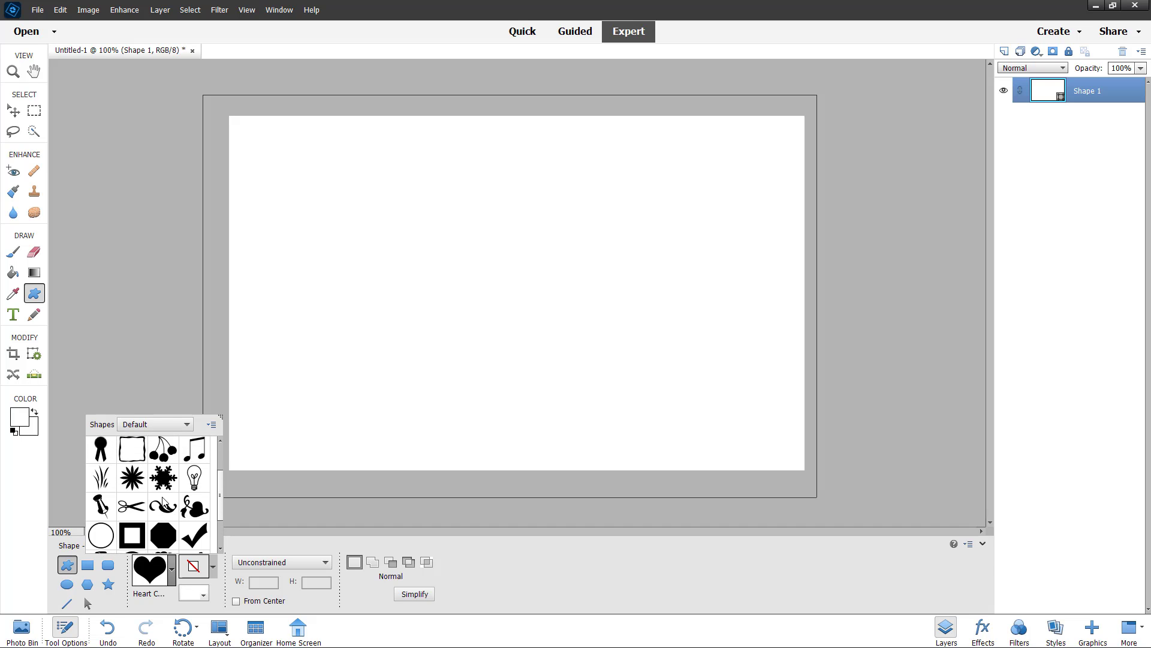
left_click(173, 424)
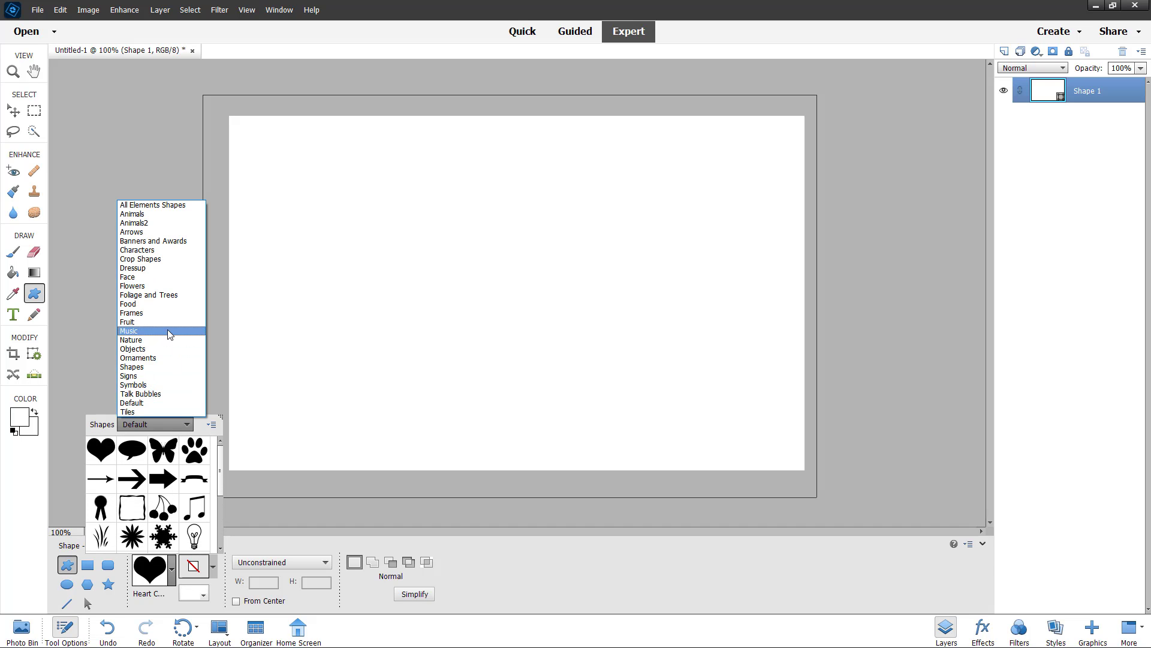
left_click(167, 331)
left_click(180, 424)
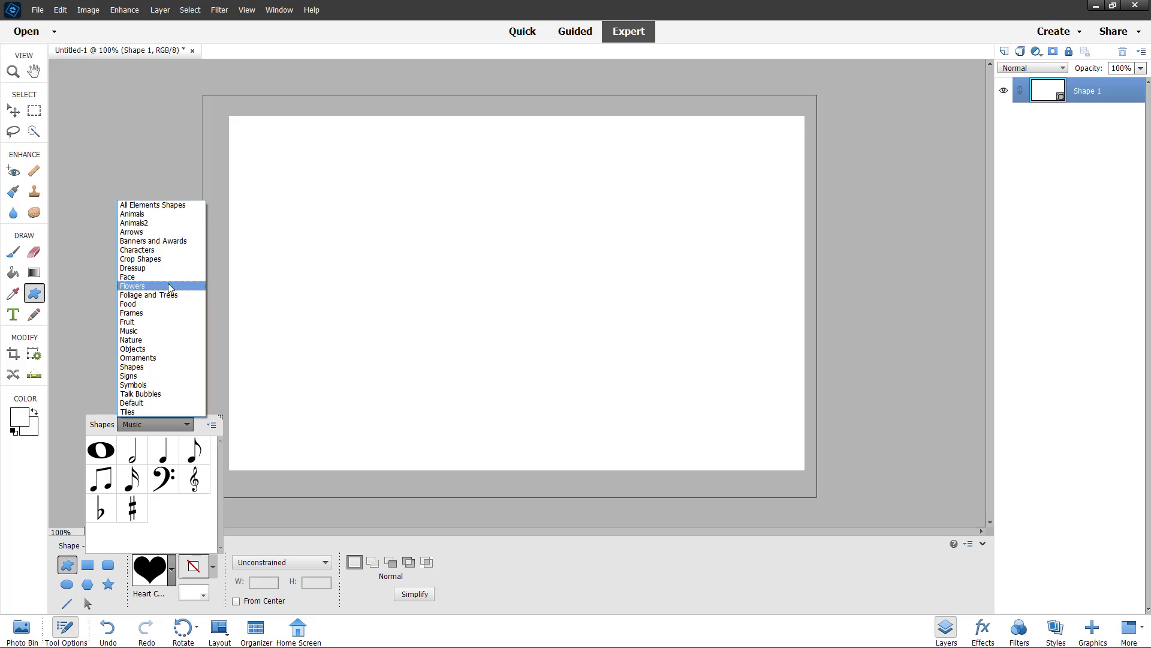
left_click(160, 286)
left_click(164, 426)
left_click(167, 232)
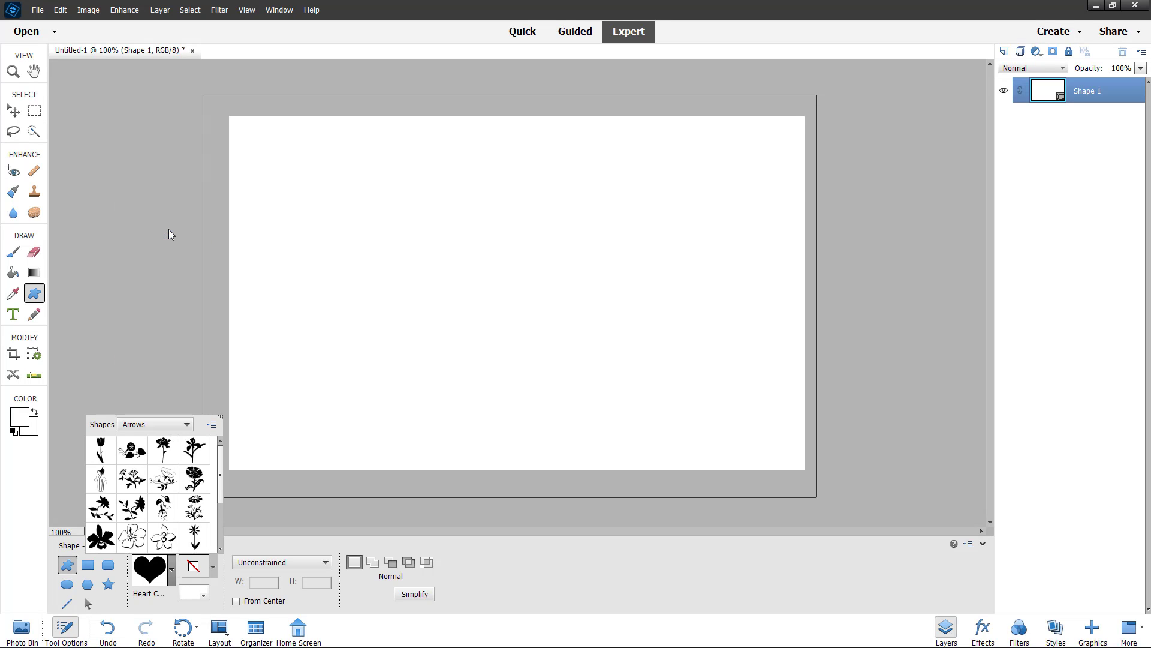
Choose the second butterfly from the Animals custom shapes and draw it large near the middle of the canvas
left_click(152, 424)
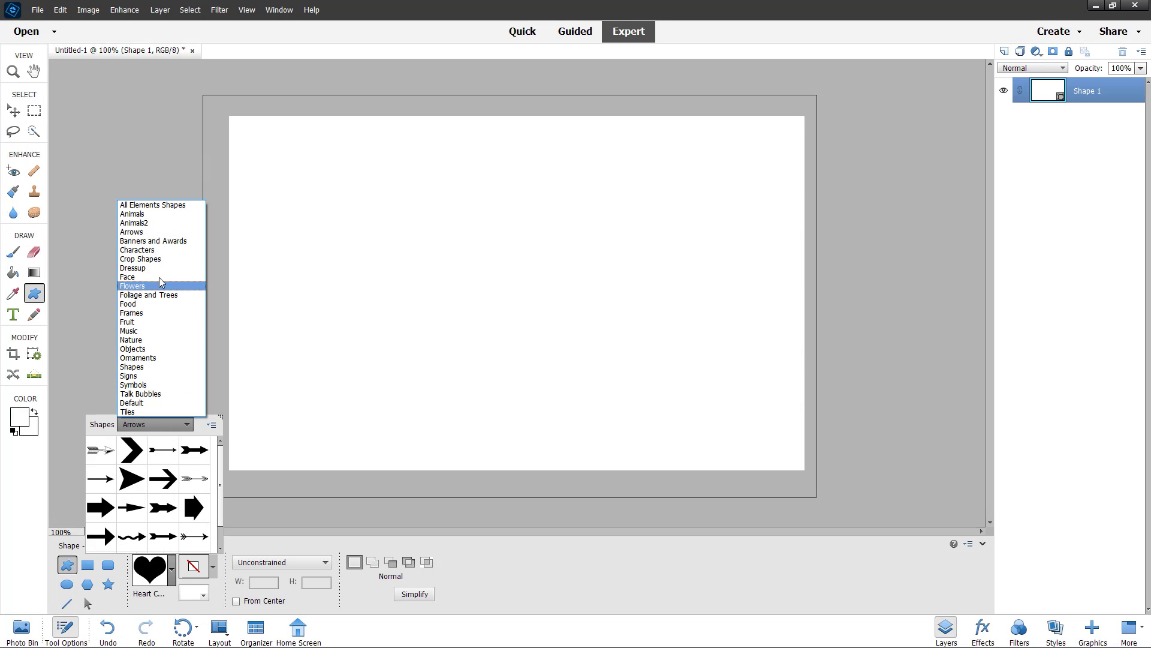
left_click(156, 213)
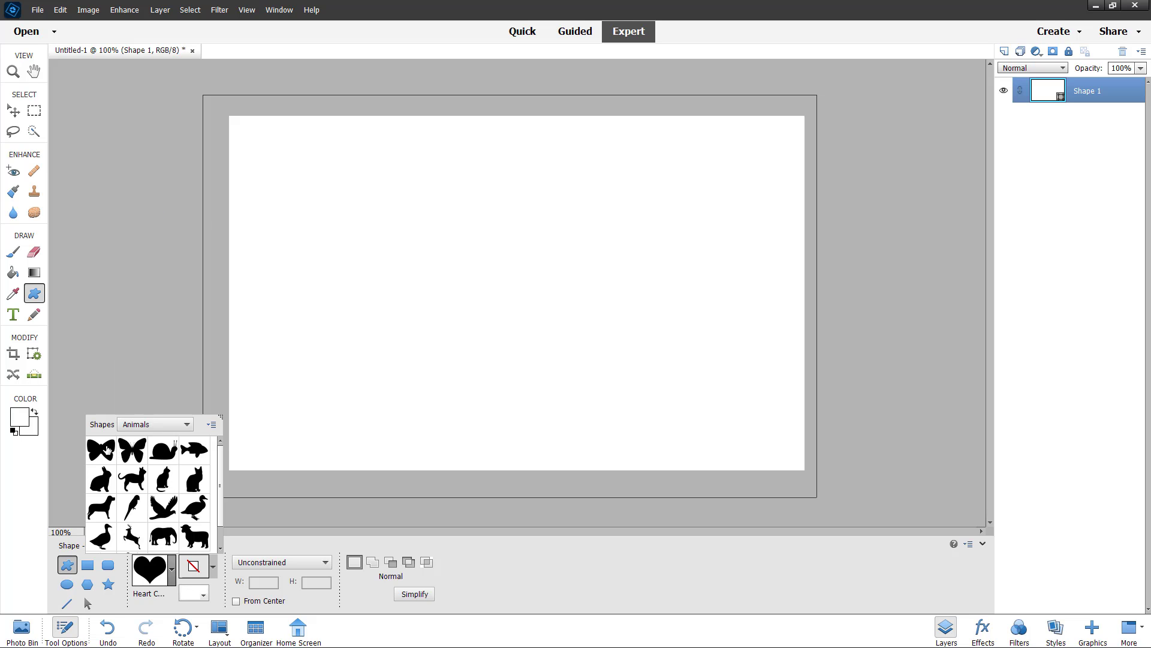
left_click(129, 454)
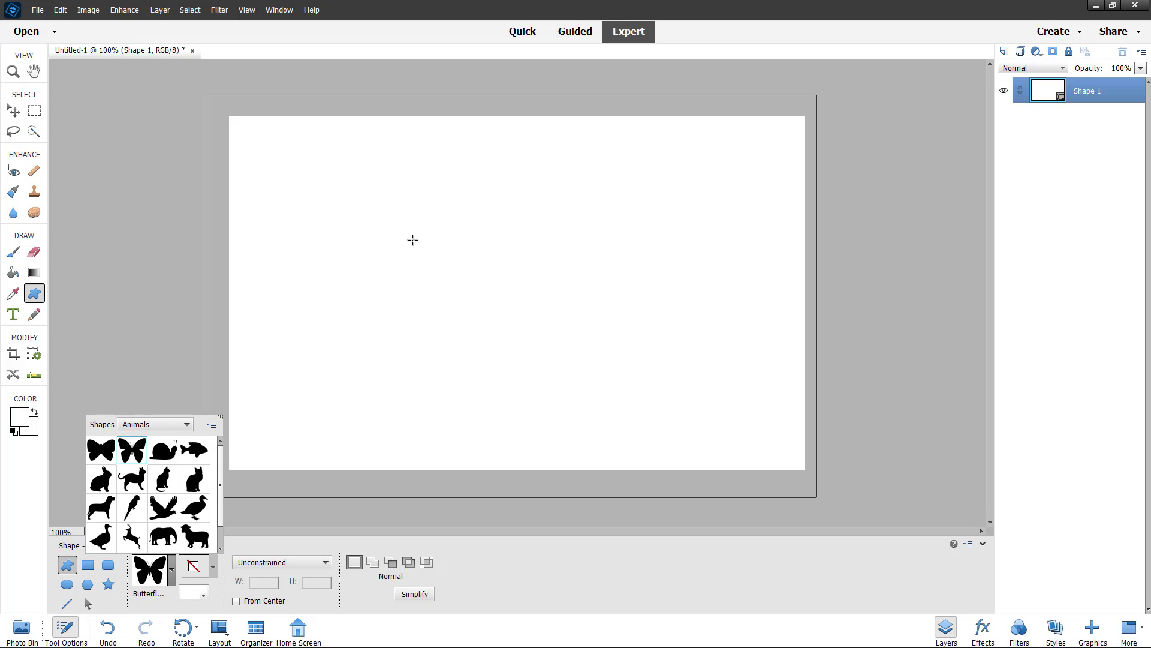
left_click_drag(432, 206, 625, 361)
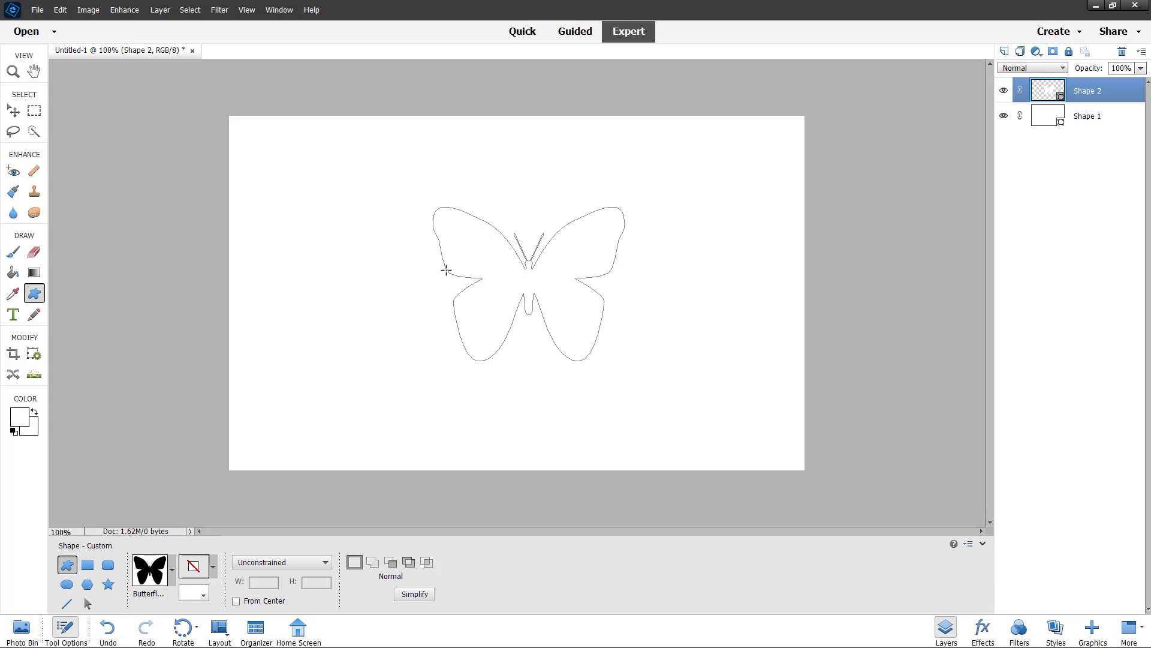
Change the fill color of the butterfly shape layer to a dark, saturated blue
left_click(15, 420)
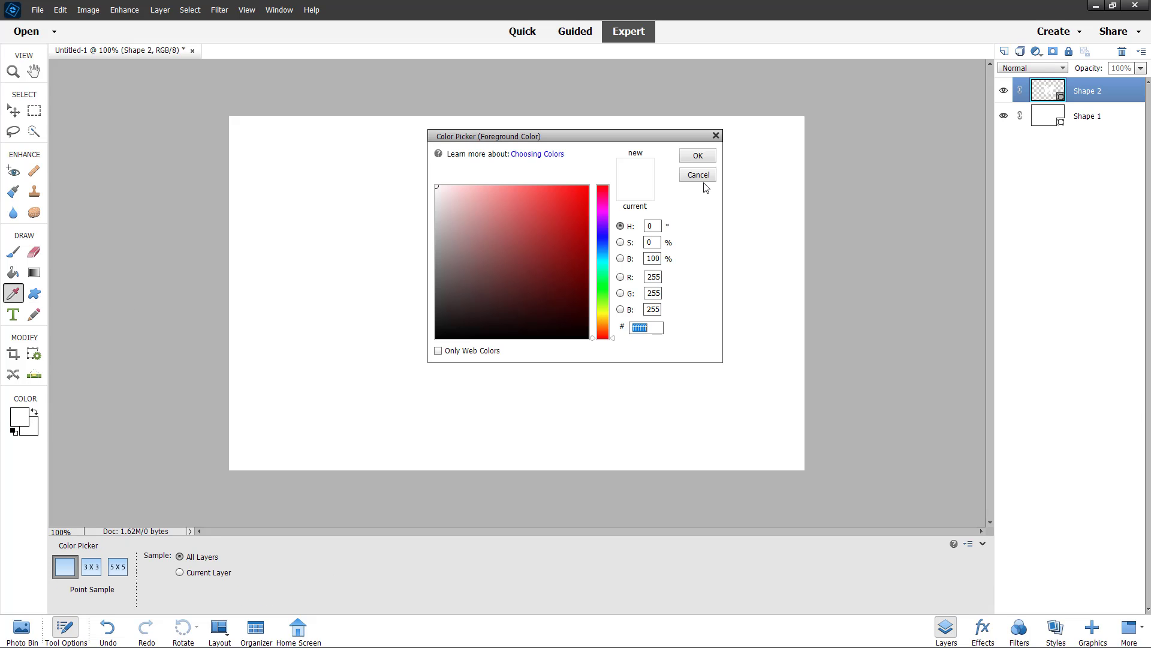
left_click(698, 175)
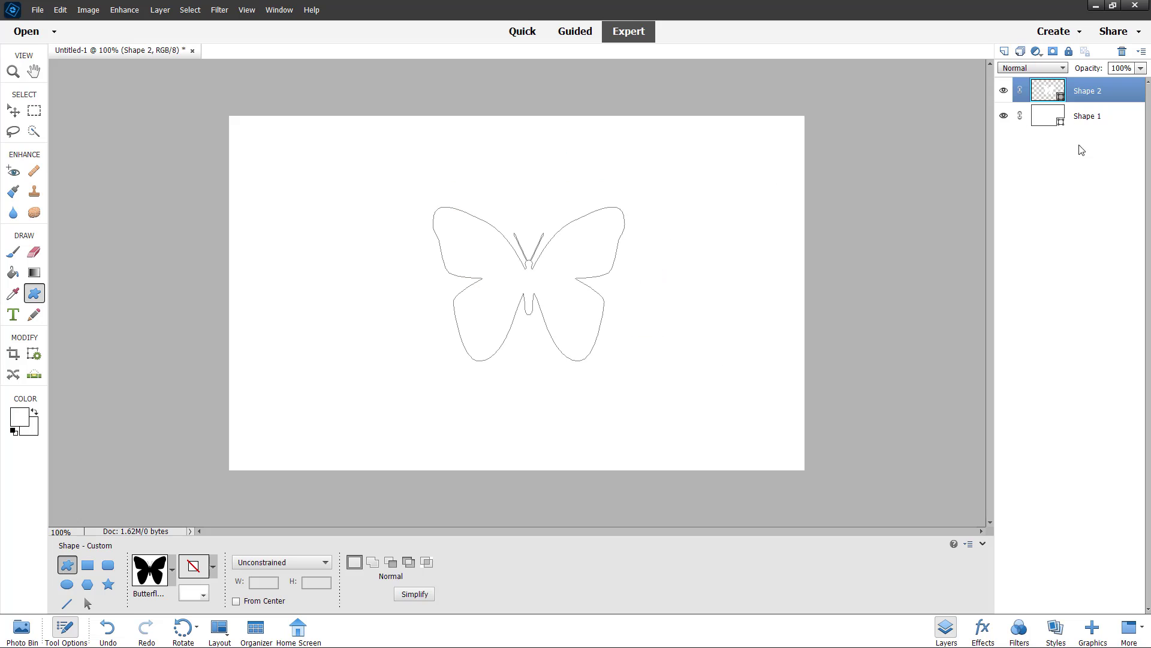
double_click(1049, 90)
type("ff0000")
left_click_drag(575, 136, 282, 185)
left_click(307, 284)
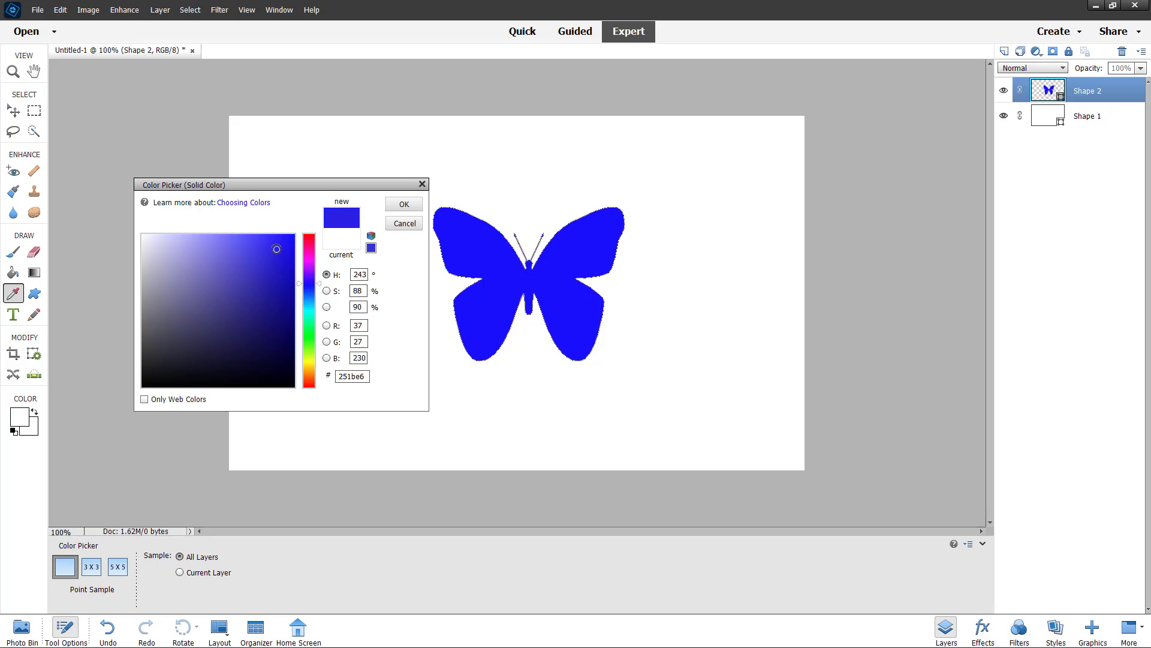
left_click(294, 266)
left_click(404, 205)
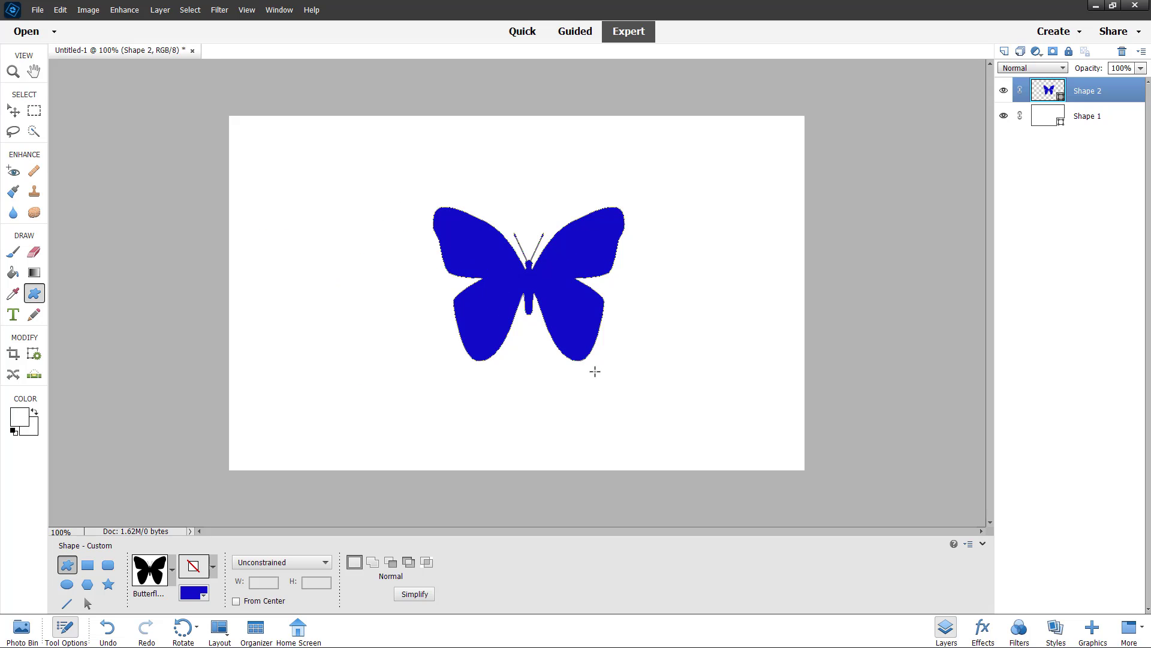
Add a drop shadow to the butterfly layer's style with size 8 px, distance 25 px and opacity 48%
right_click(1060, 92)
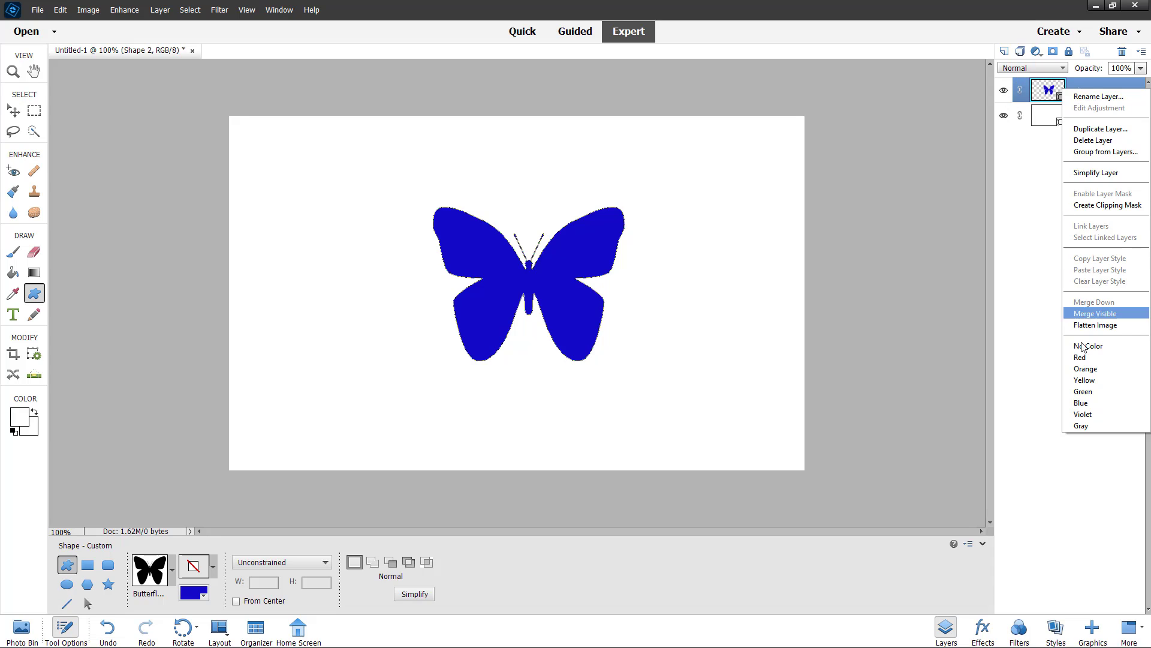
left_click(1017, 243)
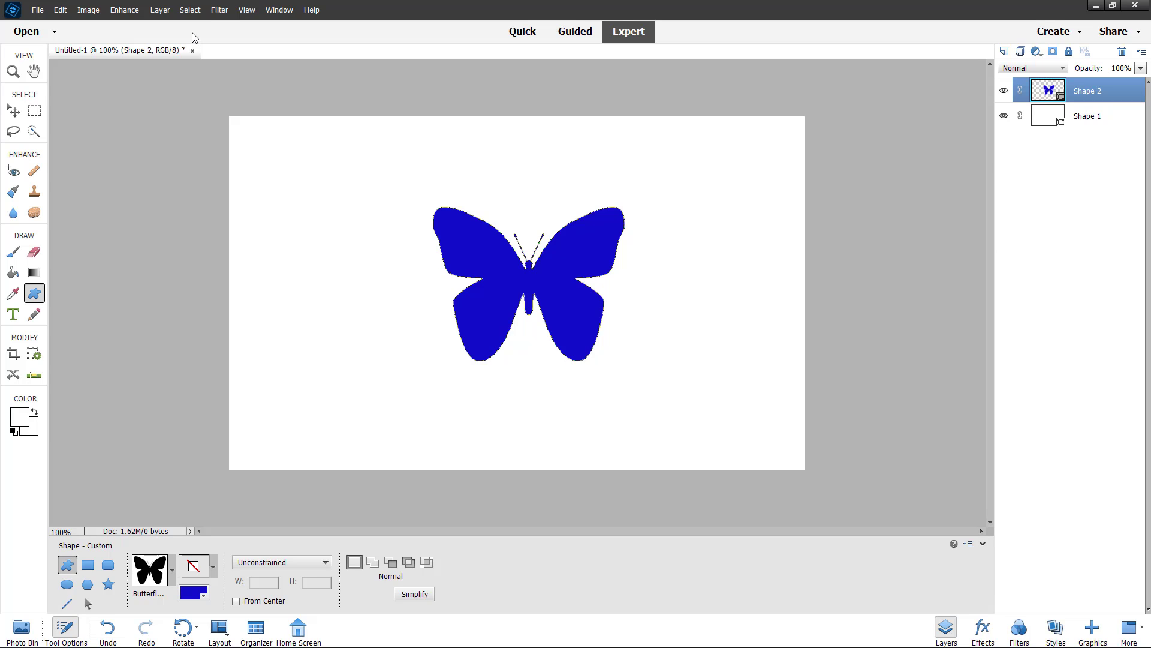
left_click(159, 10)
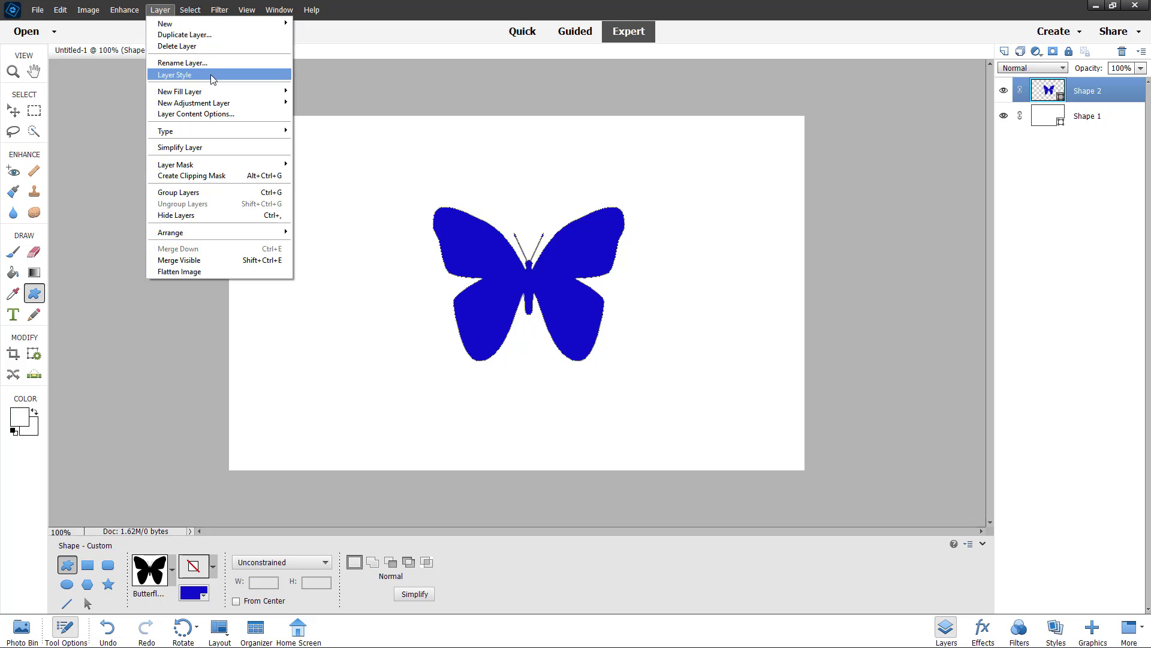
mouse_move(213, 76)
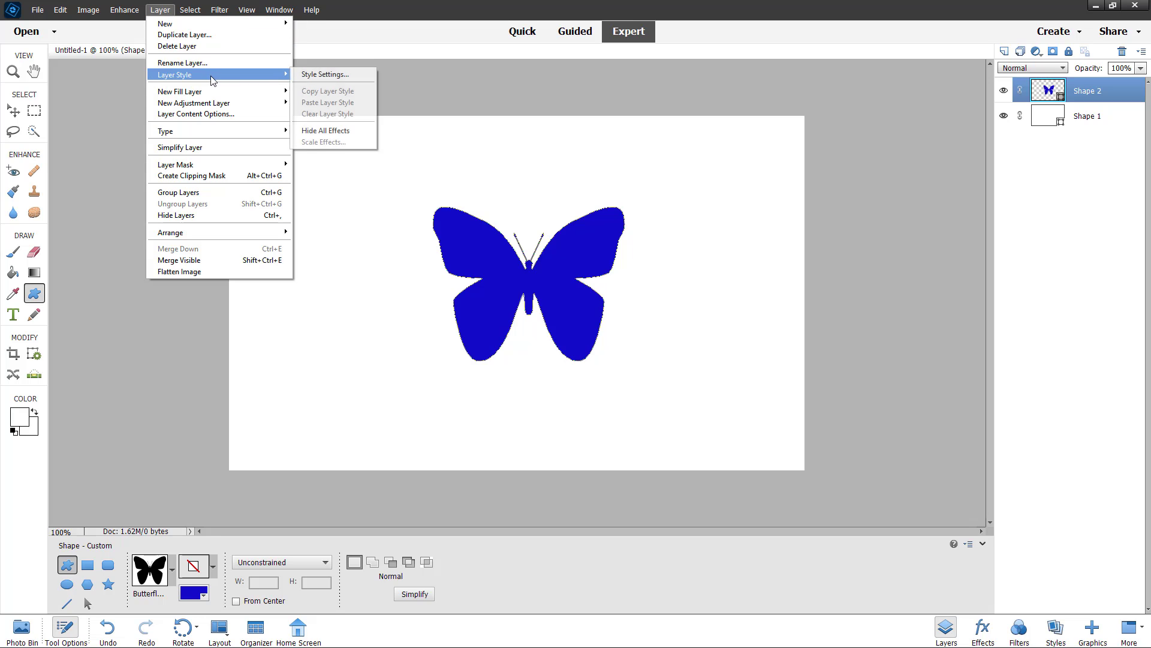
left_click(345, 76)
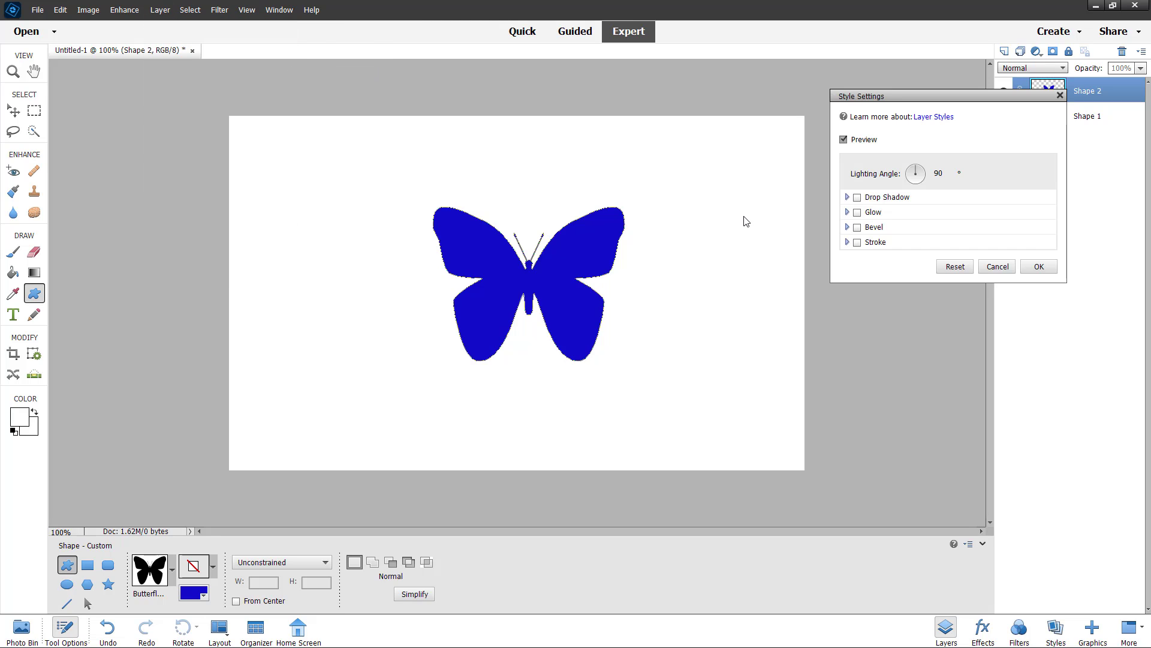
left_click(858, 199)
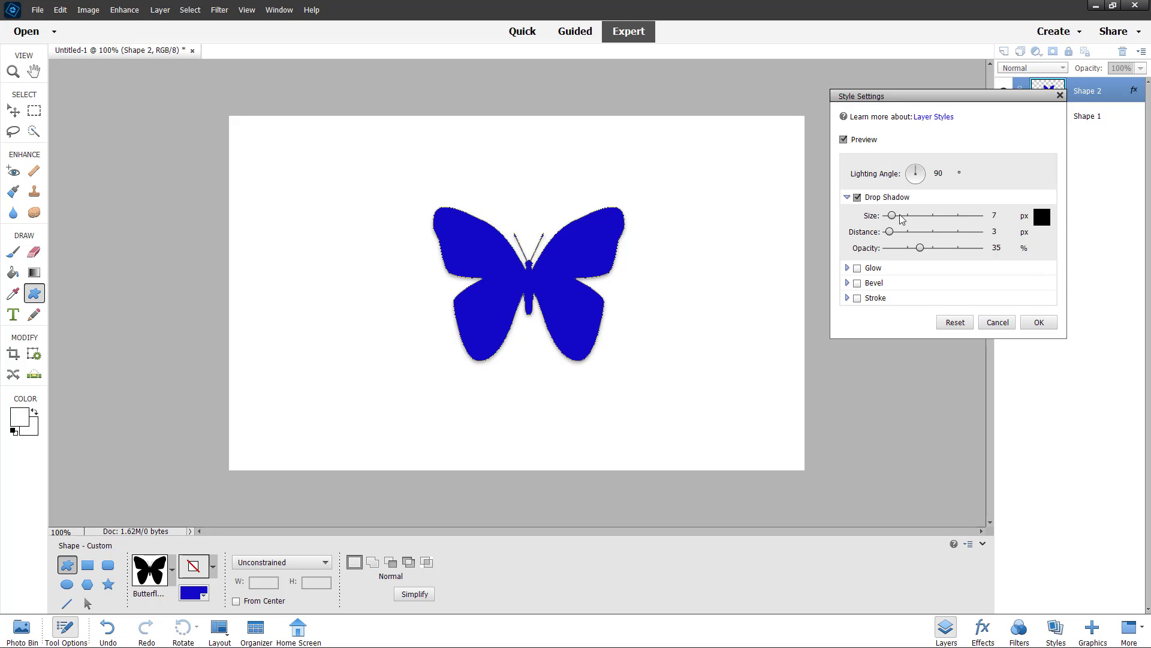
mouse_move(893, 217)
left_mouse_down()
mouse_move(933, 218)
mouse_move(893, 215)
mouse_move(905, 236)
left_mouse_up()
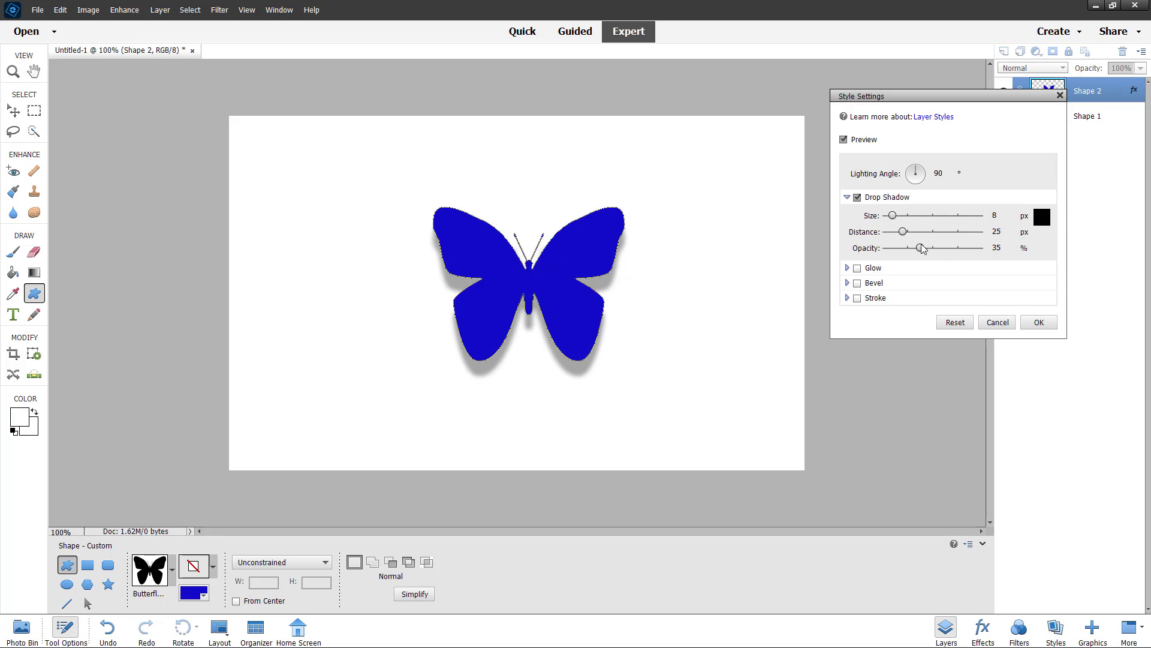
left_click_drag(922, 248, 1040, 262)
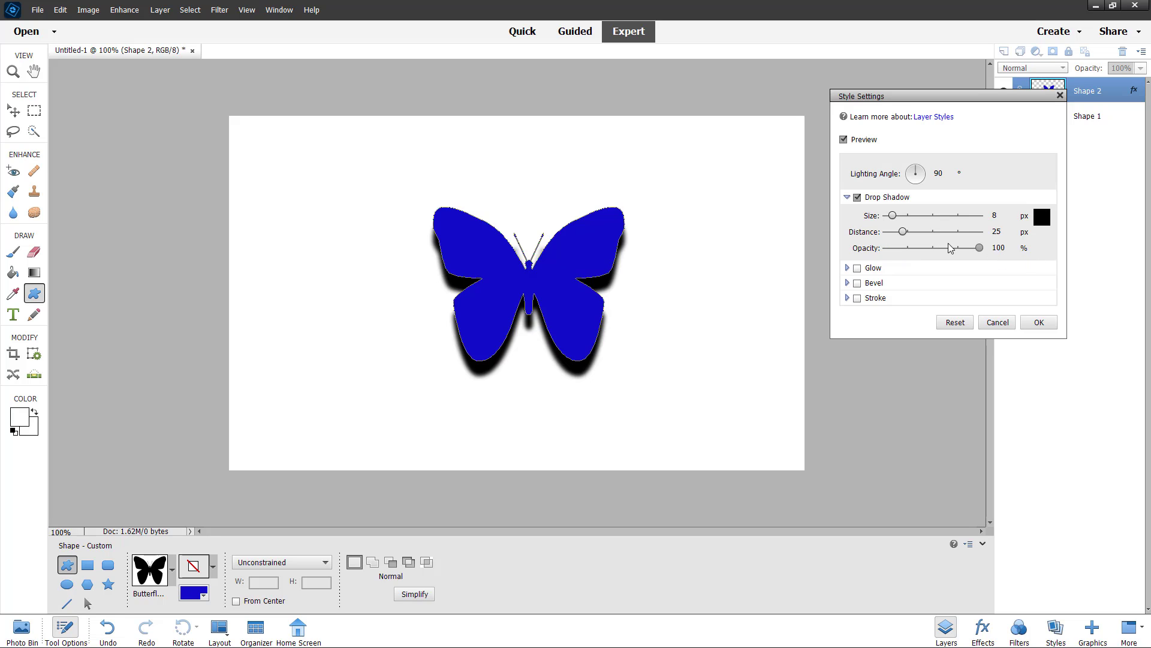
mouse_move(949, 248)
left_mouse_down()
mouse_move(900, 250)
mouse_move(933, 249)
left_mouse_up()
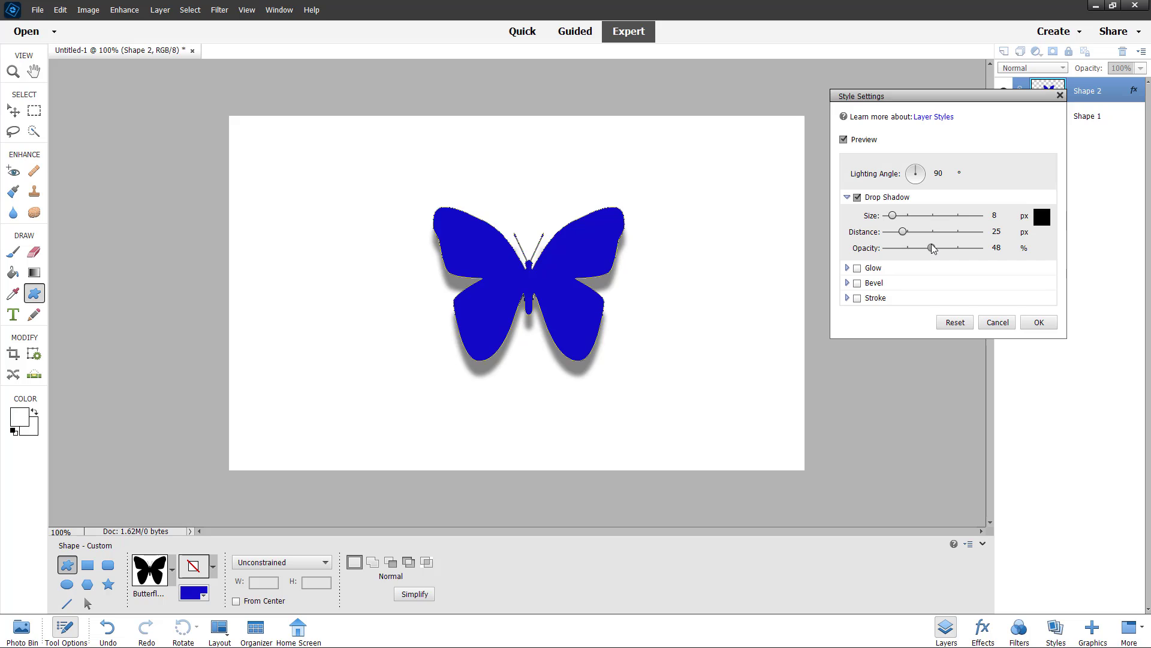
Set the style's lighting angle to 49° and change the drop shadow color to a muted blue-violet
left_click_drag(916, 175, 927, 171)
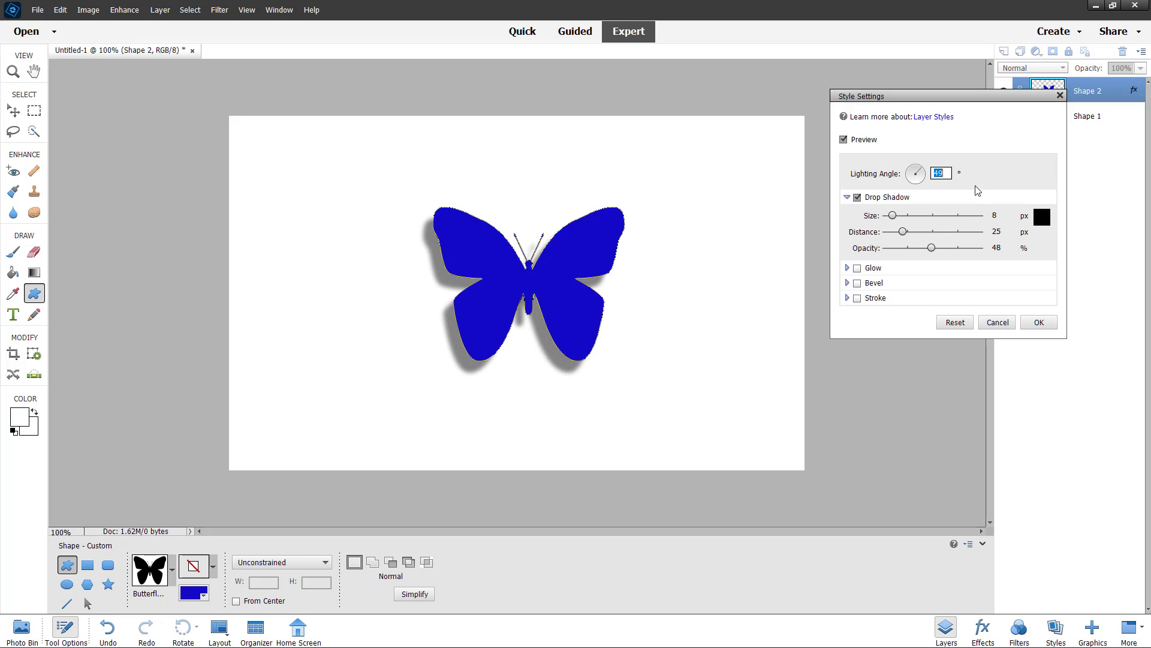
left_click(1047, 222)
left_click(277, 255)
left_click_drag(288, 249, 443, 241)
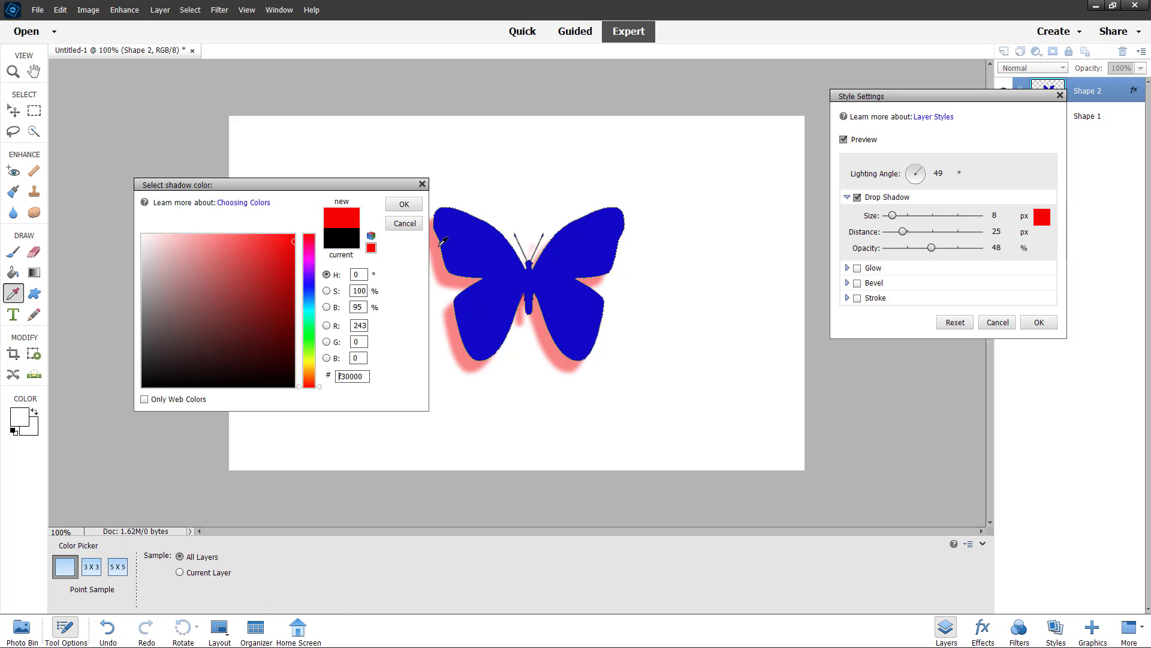
left_click(308, 283)
left_click(208, 307)
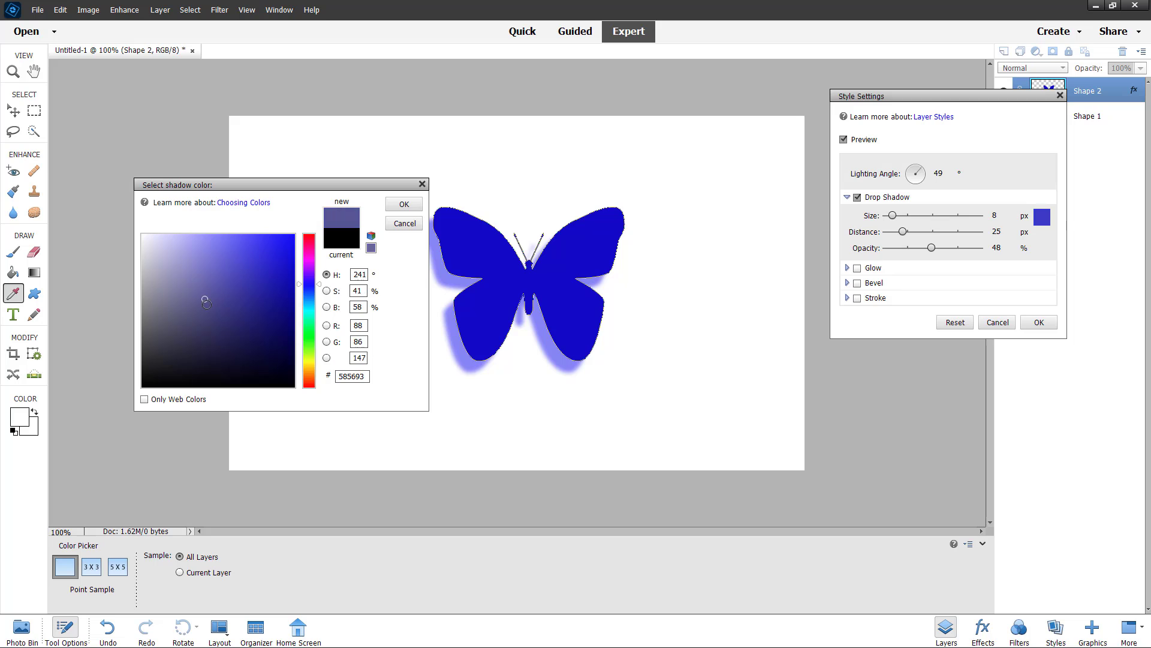
left_click(403, 205)
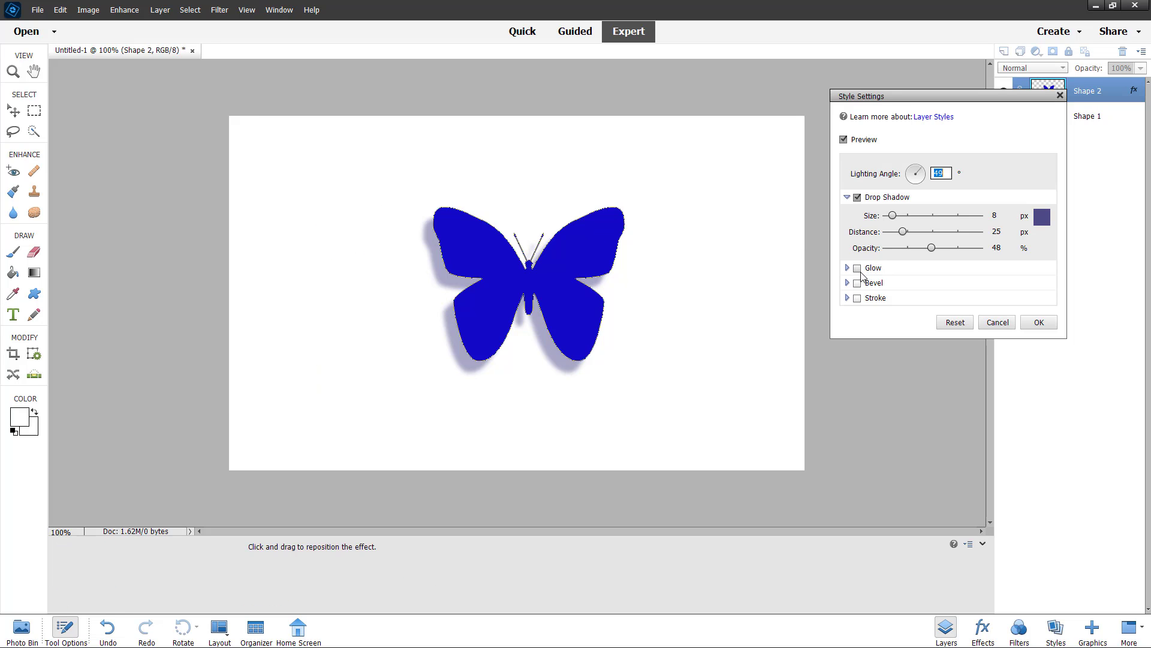
Add an inner glow of 81 px at 21% opacity and a slightly enlarged outer glow, and apply the style settings
left_click(858, 269)
left_click(851, 286)
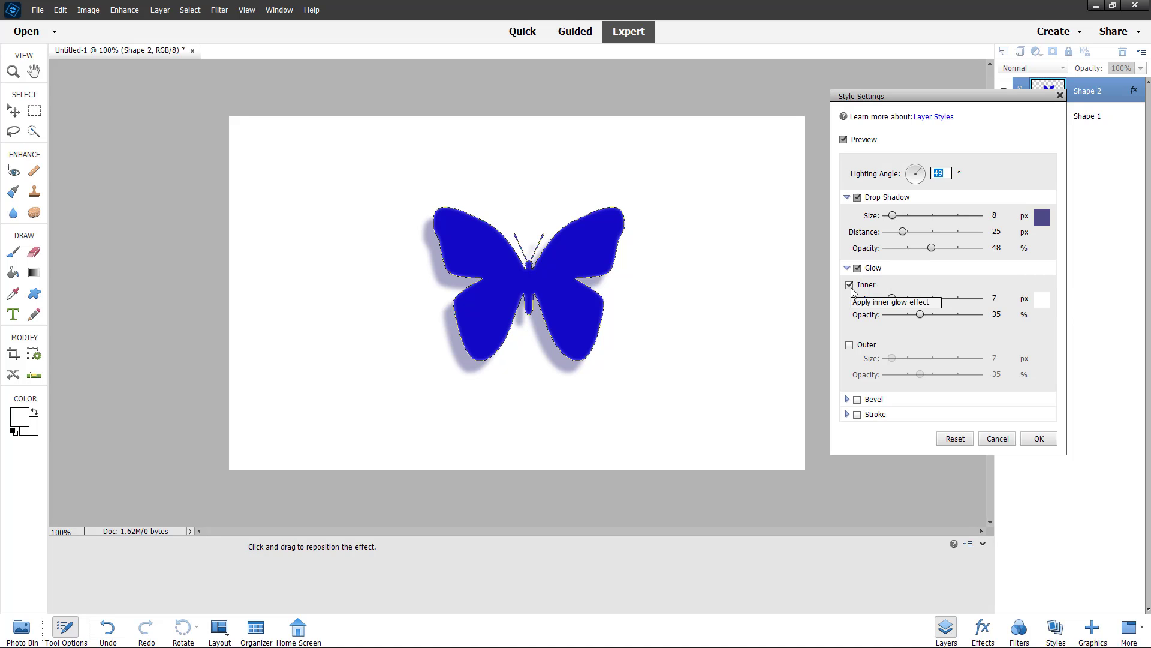
mouse_move(893, 298)
left_mouse_down()
mouse_move(937, 300)
mouse_move(895, 300)
mouse_move(910, 300)
left_mouse_up()
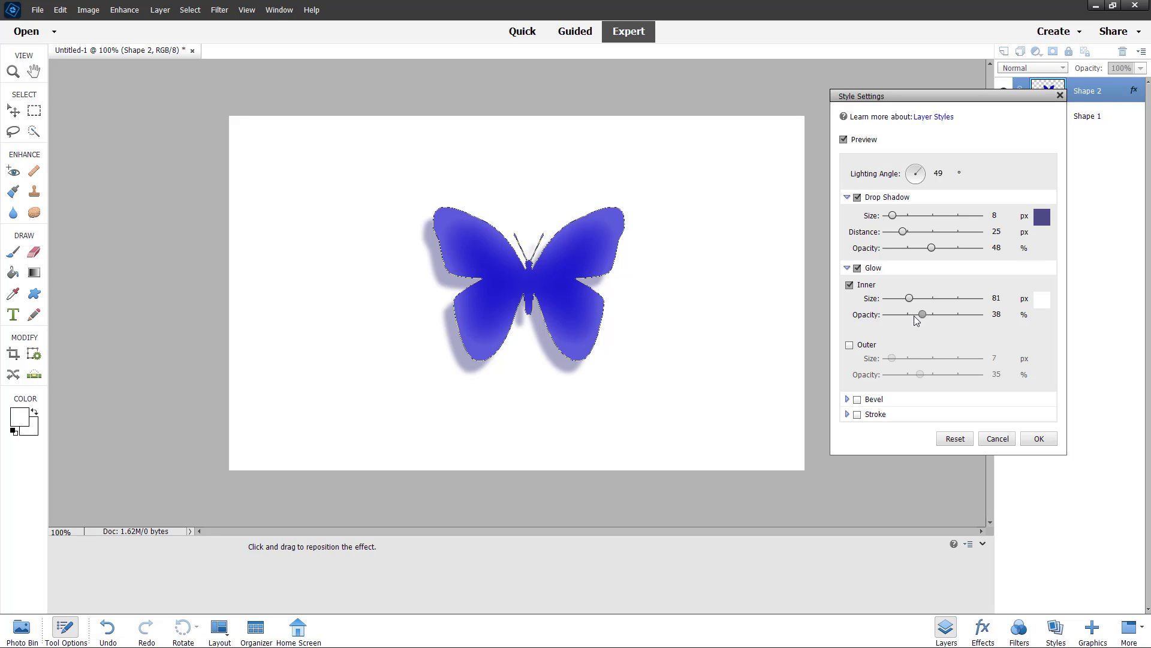
left_click_drag(914, 316, 907, 317)
left_click(850, 345)
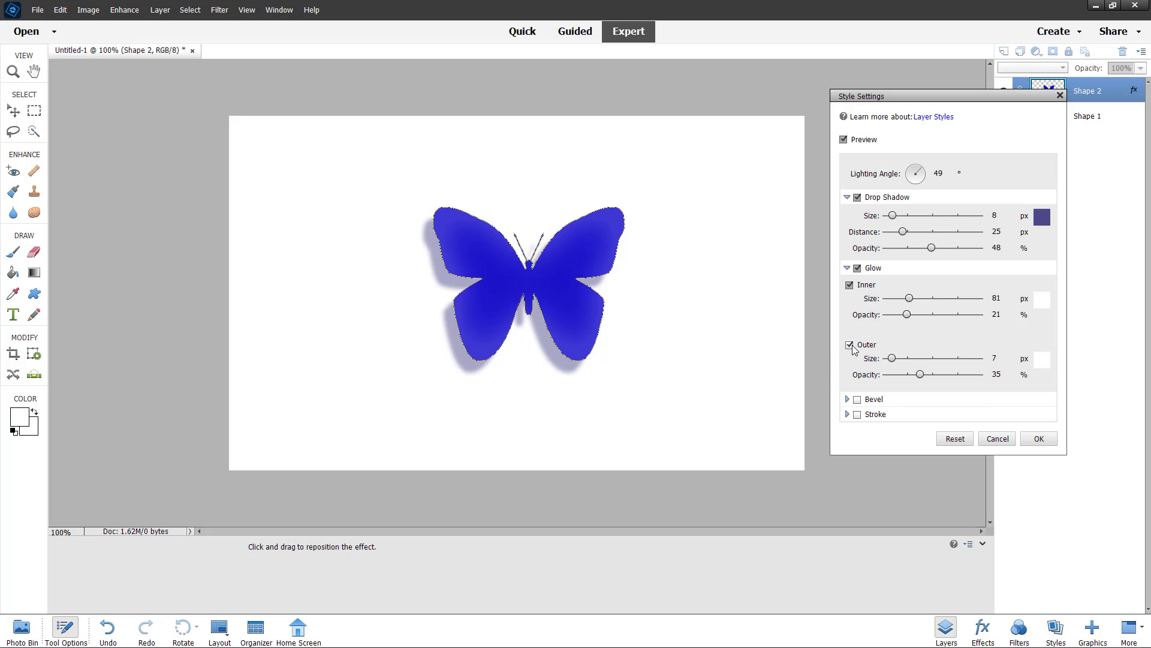
left_click_drag(892, 358, 897, 359)
left_click(1039, 439)
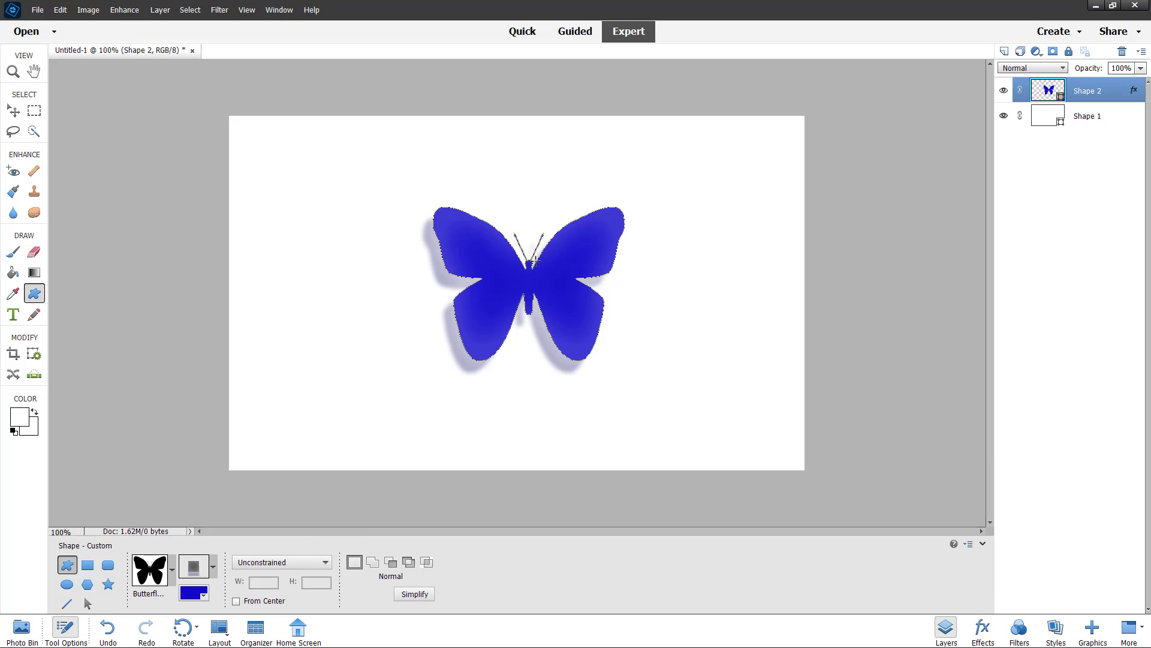
Try black (#000000) as the background shape layer's fill color and set it back to white
left_click(1049, 120)
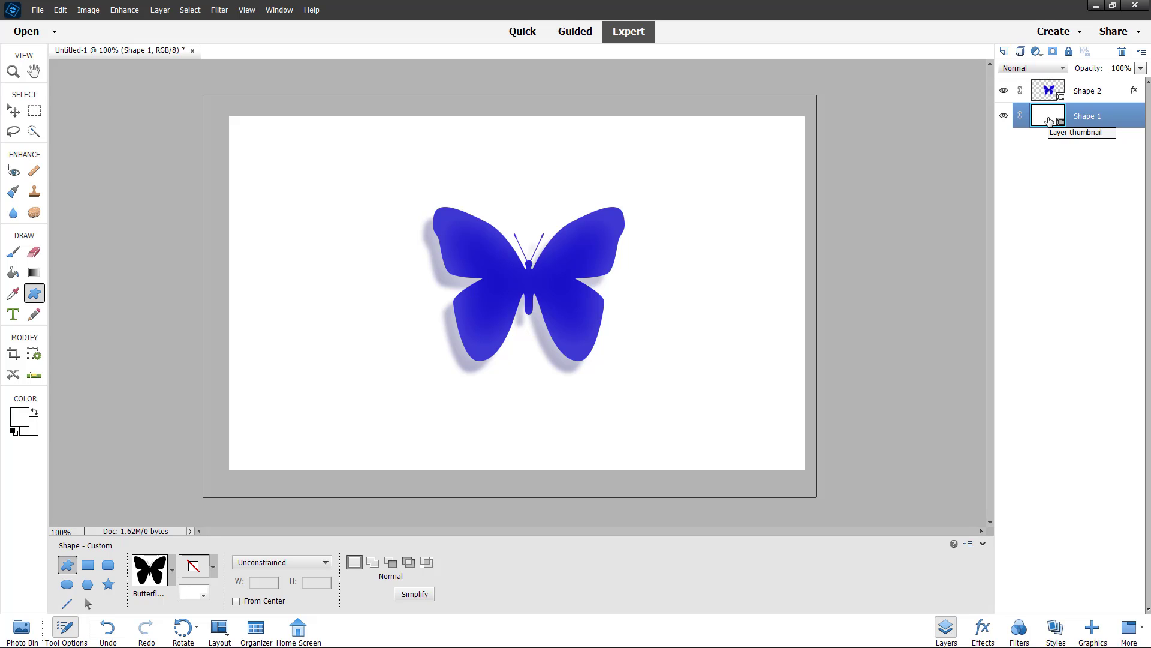
double_click(1049, 120)
type("000000")
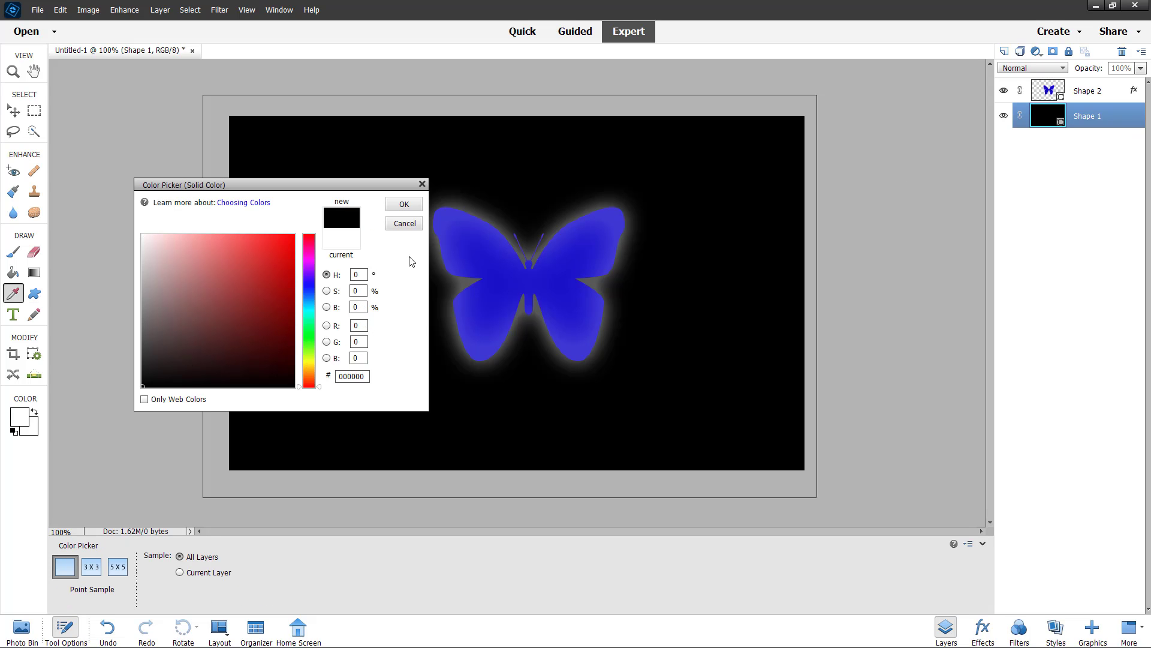
left_click_drag(230, 272, 92, 201)
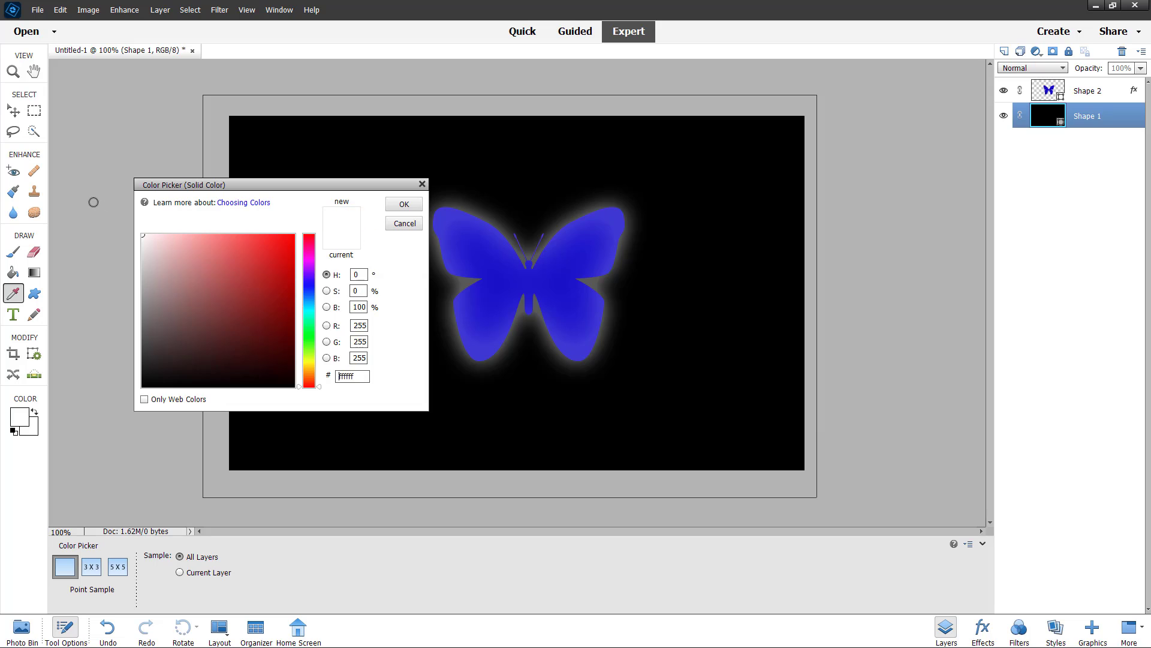
left_click(403, 204)
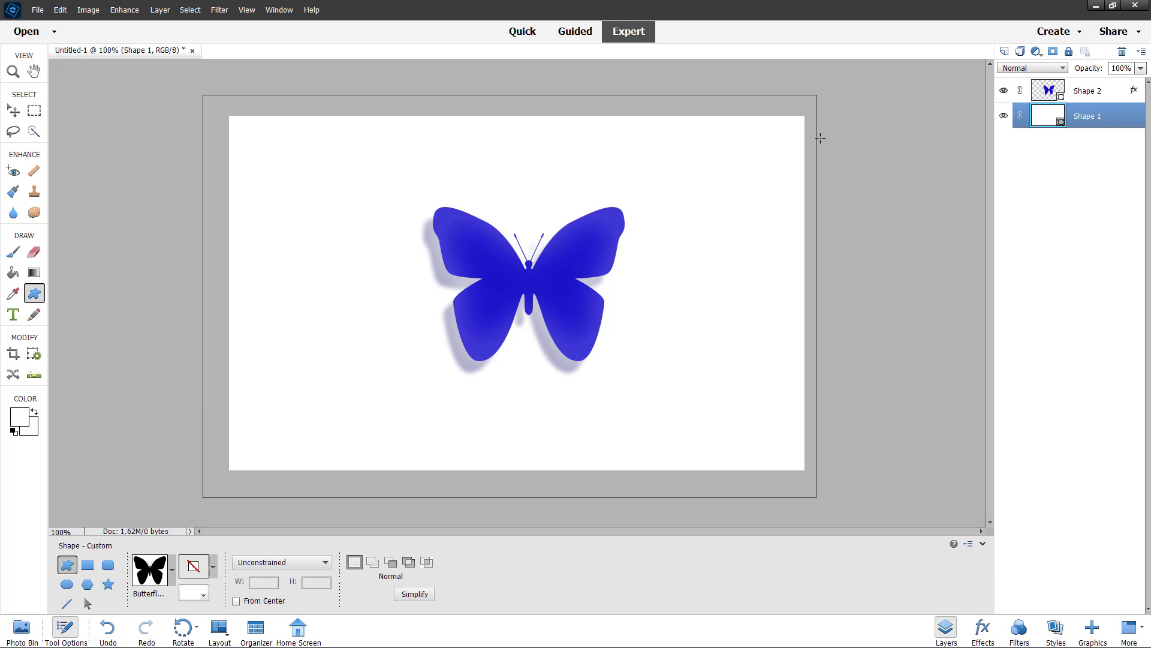
Add a 46 px bevel with the direction set to Up to the butterfly layer's style
left_click(1086, 96)
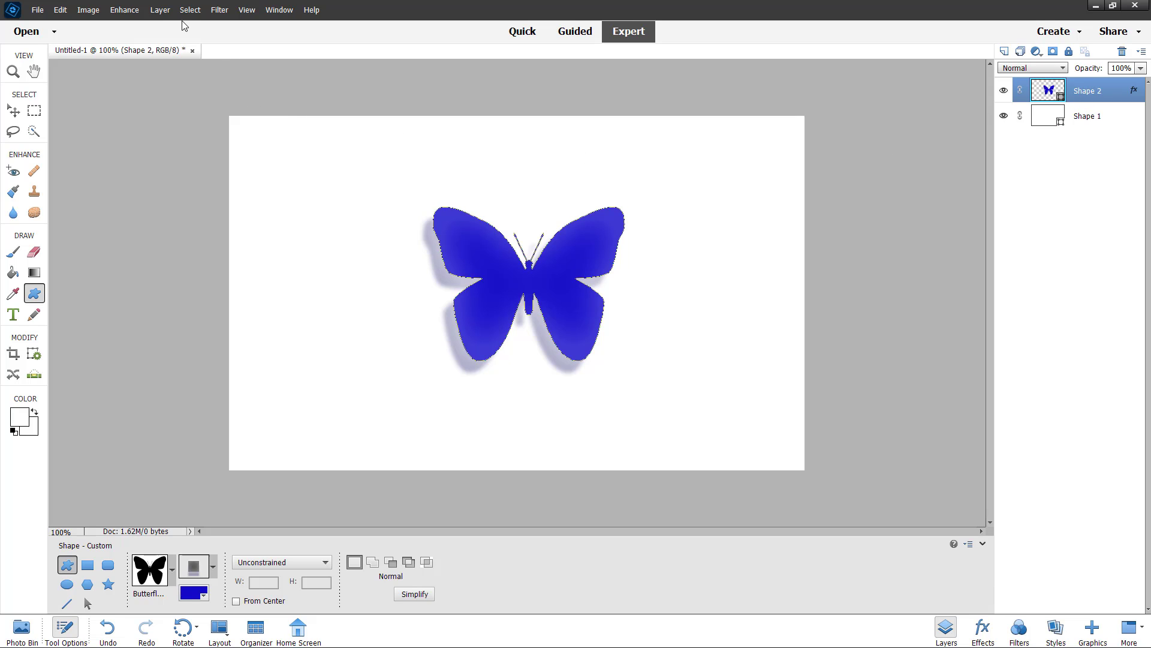
left_click(161, 10)
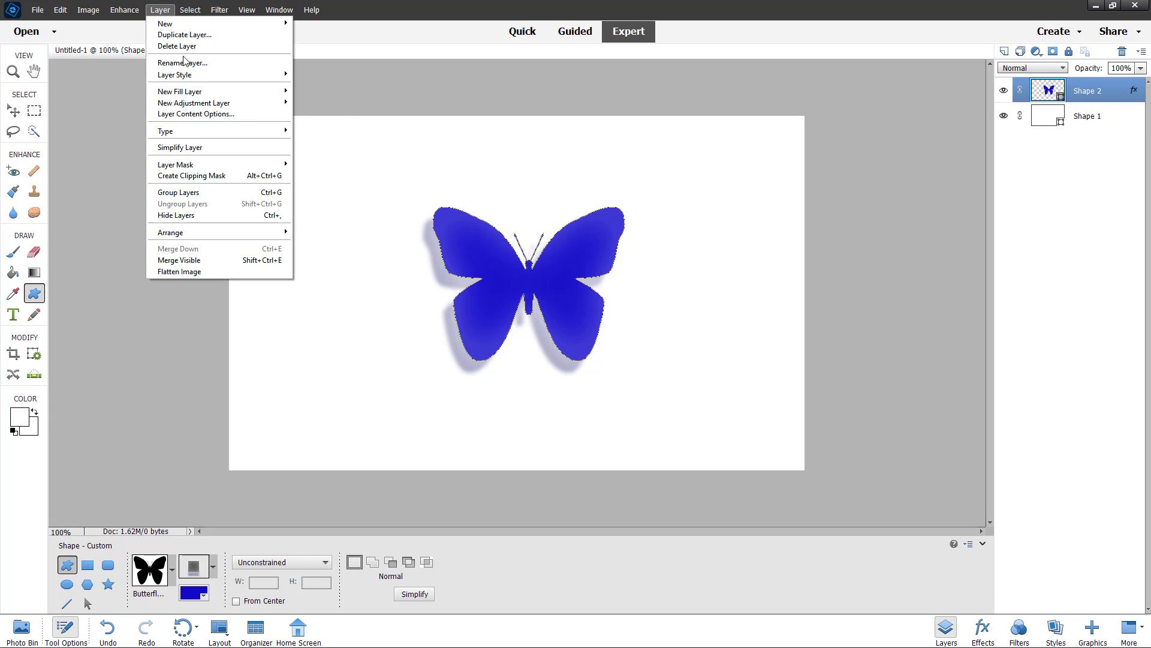
mouse_move(190, 77)
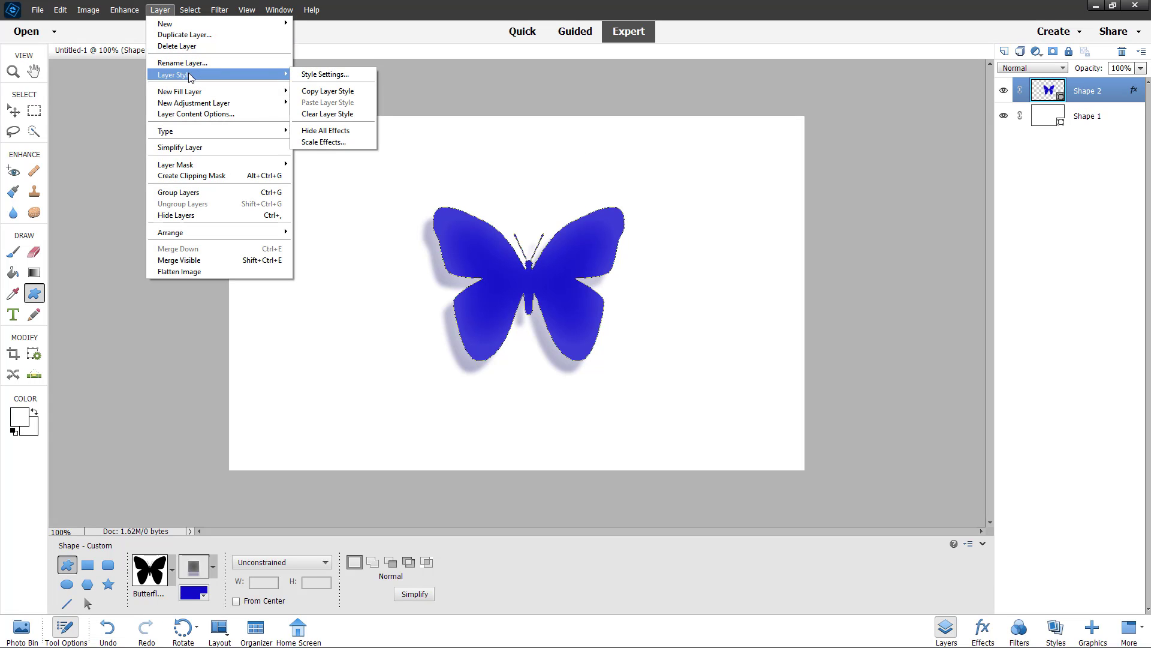
left_click(329, 74)
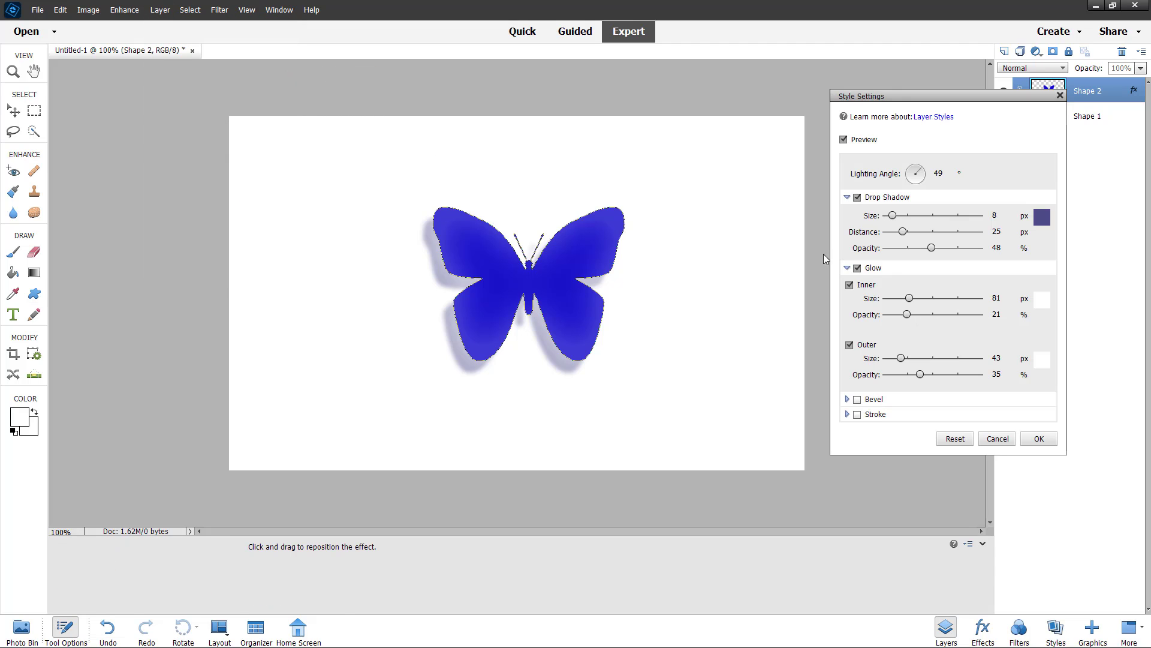
left_click(858, 400)
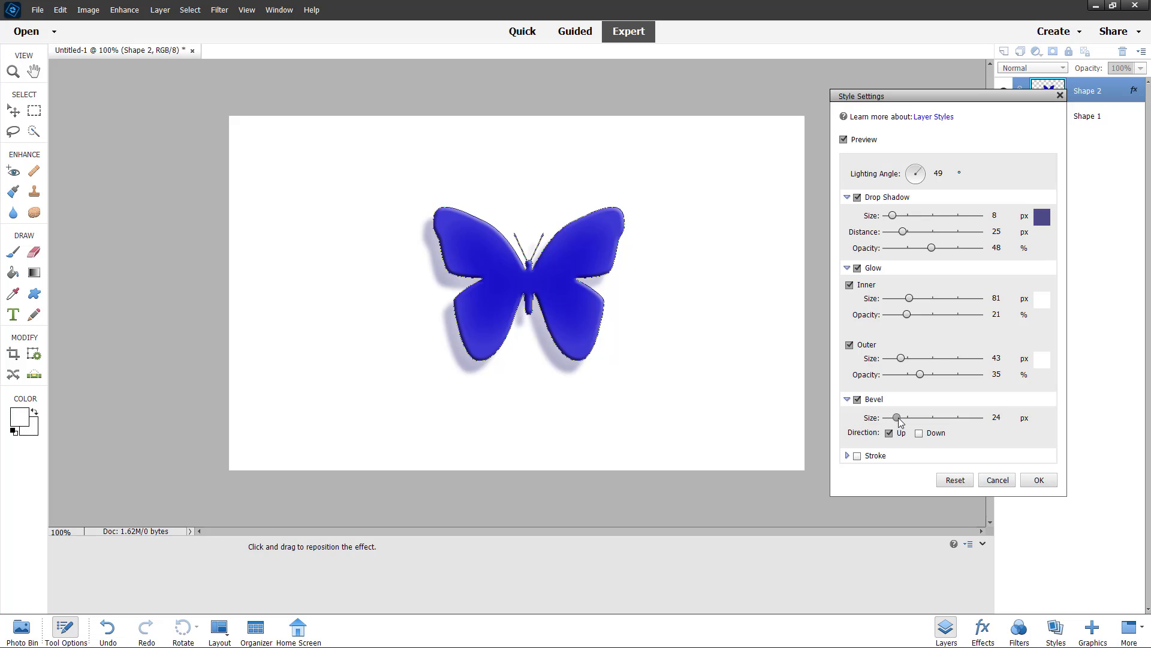
mouse_move(898, 418)
left_mouse_down()
mouse_move(912, 419)
mouse_move(901, 419)
left_mouse_up()
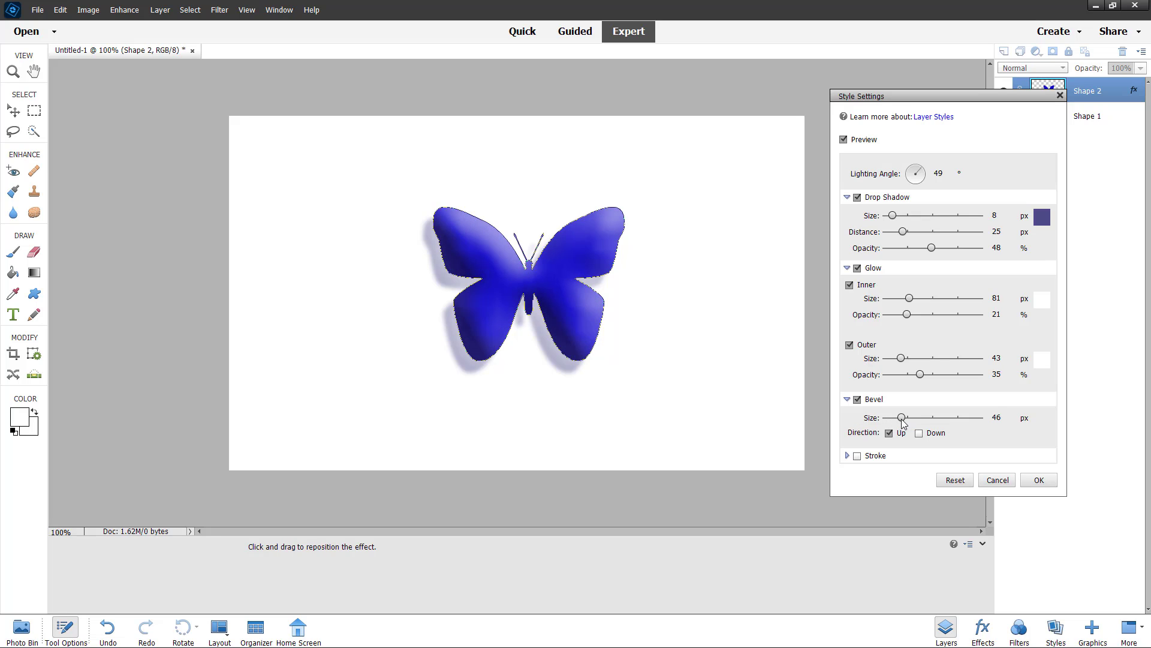
left_click(922, 433)
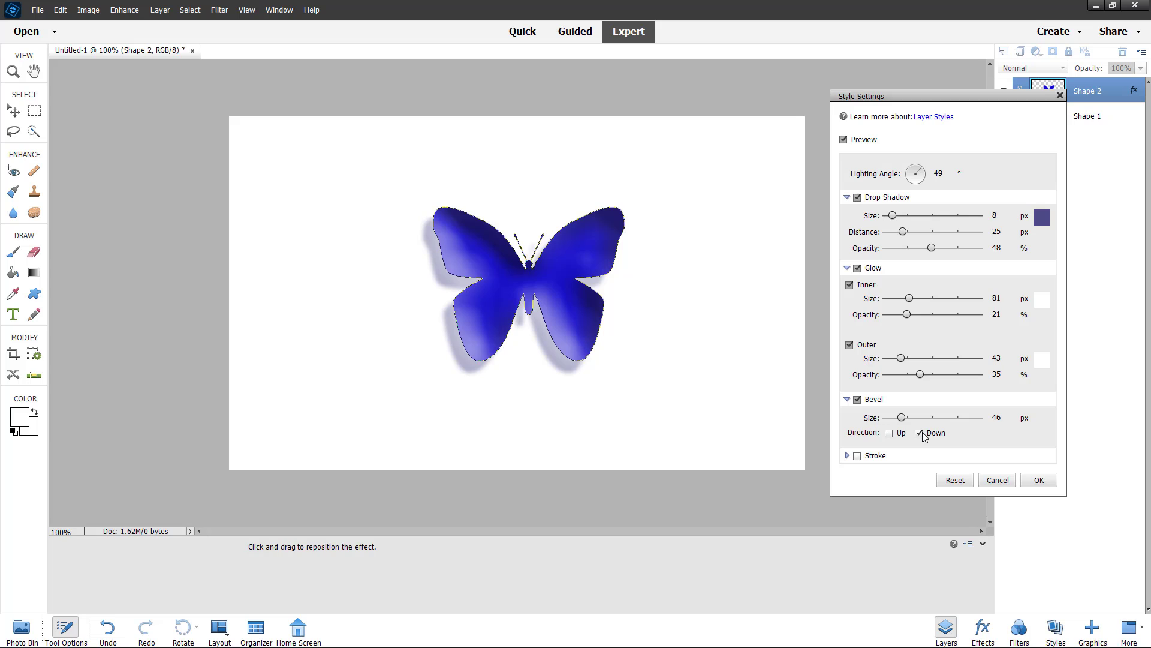
left_click(890, 433)
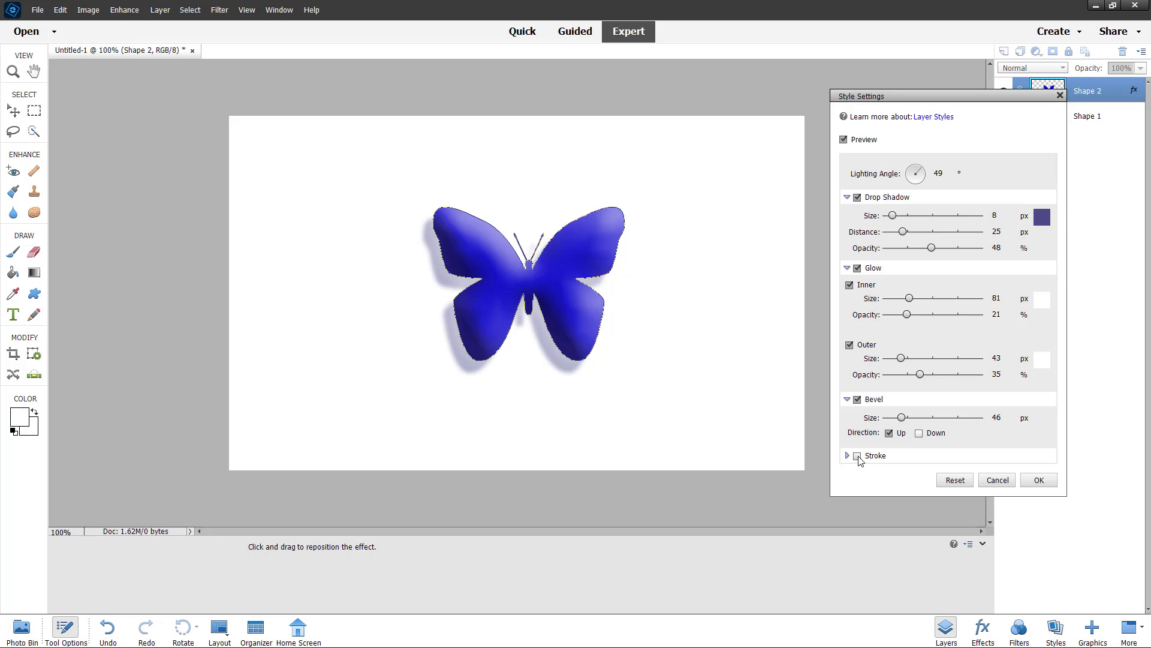
Add a 7 px stroke to the butterfly's style and change the stroke color to violet #624cb4
left_click(857, 457)
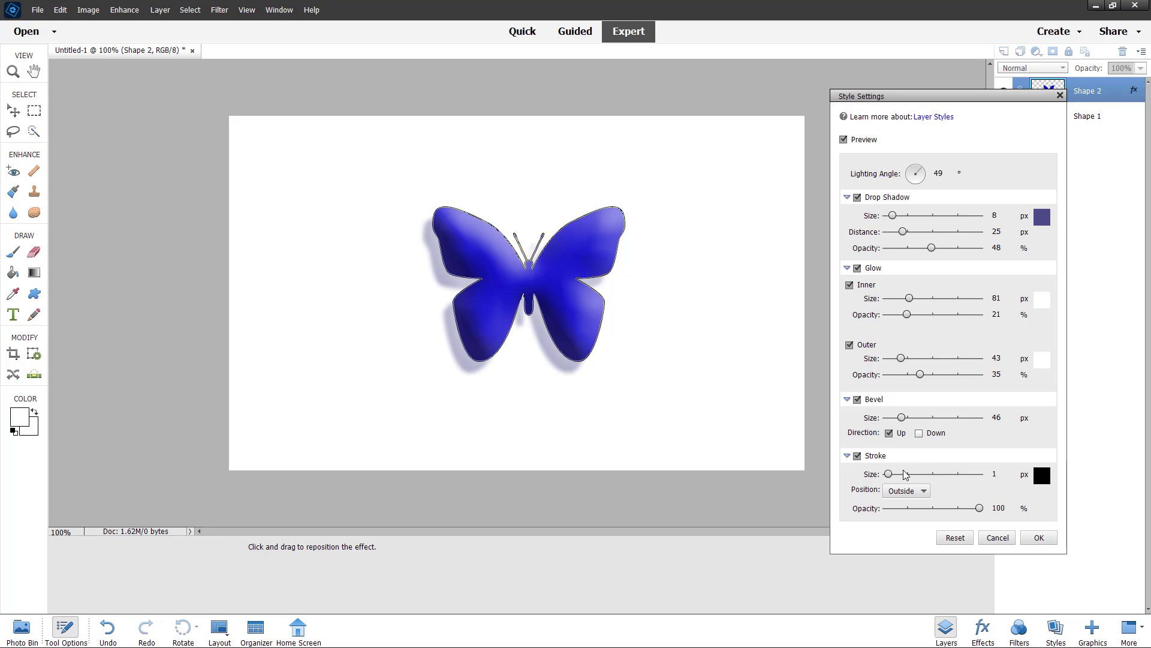
mouse_move(890, 475)
left_mouse_down()
mouse_move(906, 475)
mouse_move(893, 478)
left_mouse_up()
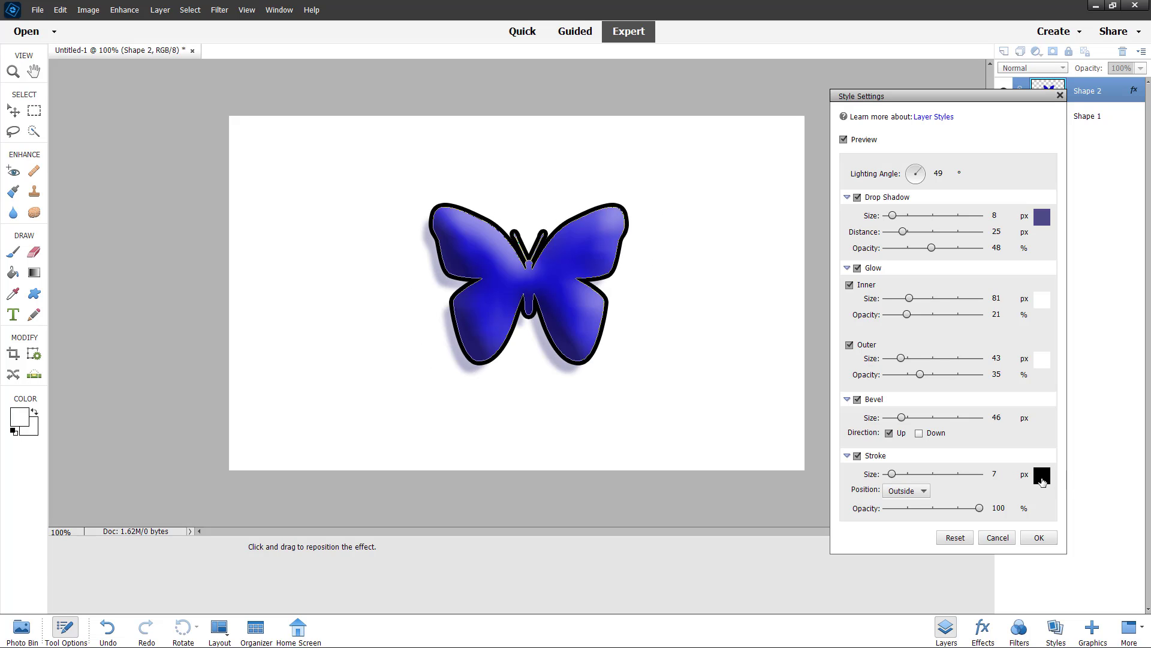
left_click(1043, 476)
left_click(227, 270)
left_click_drag(243, 265, 295, 235)
left_click(307, 279)
left_click(207, 263)
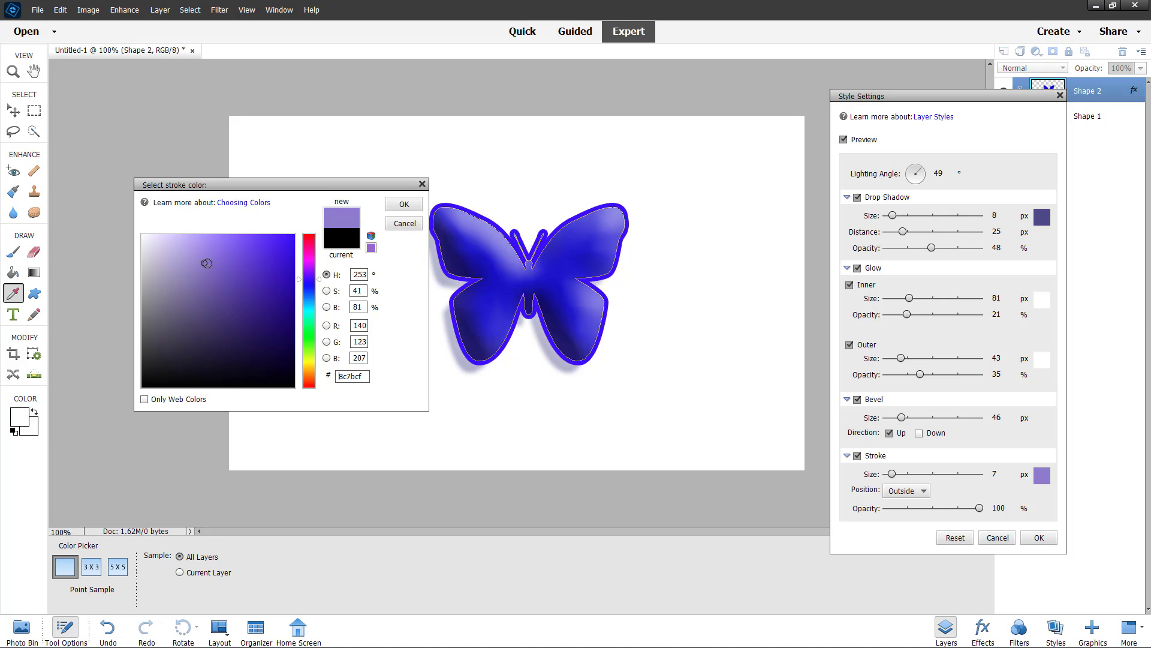
left_click(234, 345)
left_click_drag(261, 335, 230, 279)
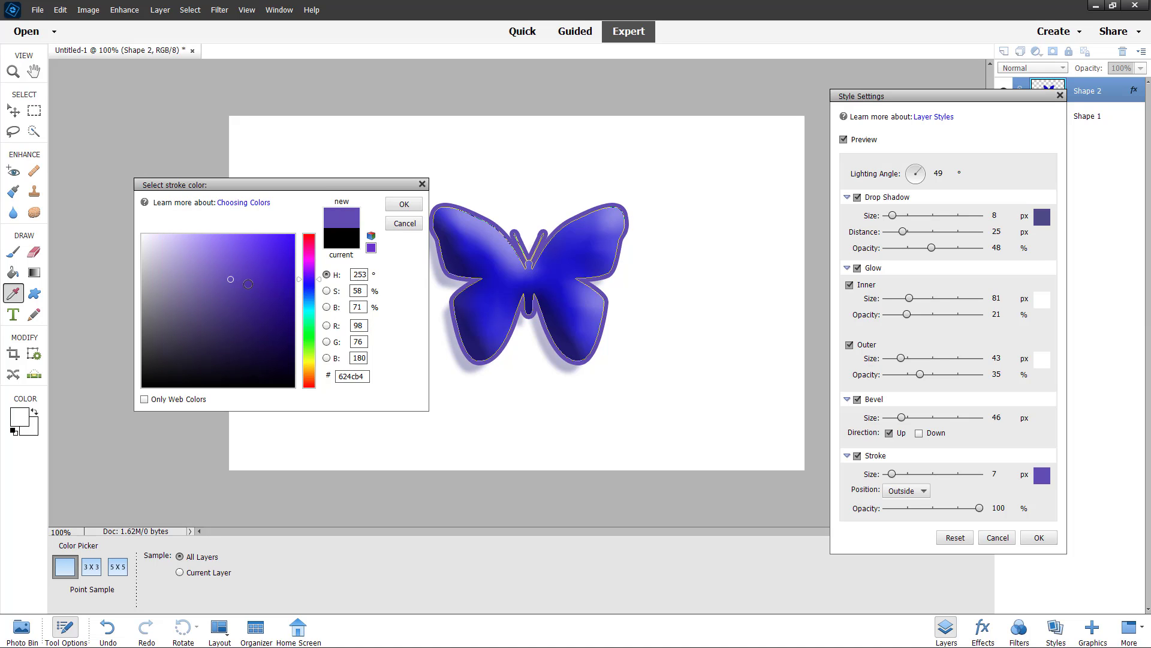
left_click(403, 205)
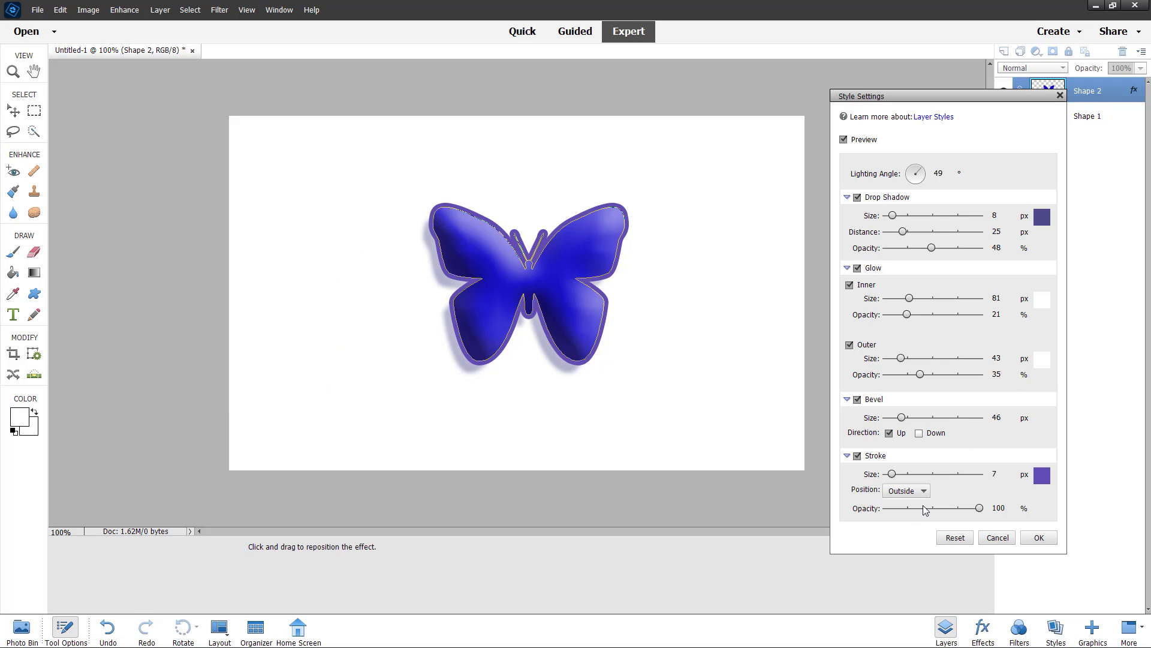
Set the stroke's opacity to 75% and its position to Inside, and apply the style settings
left_click(958, 512)
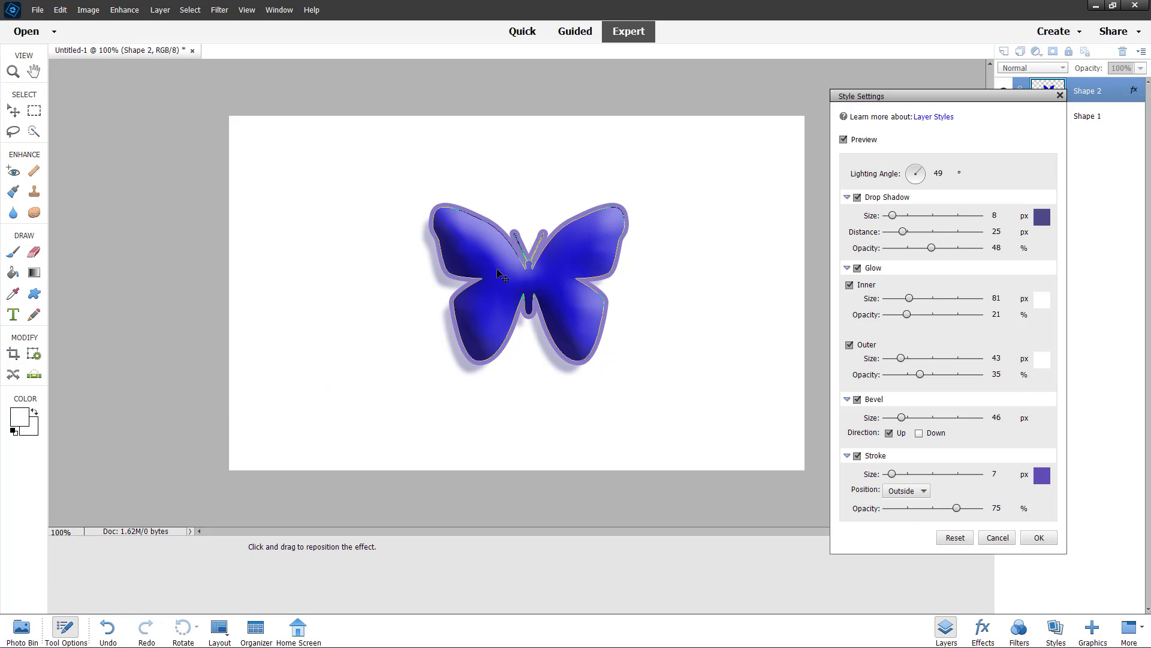
left_click(904, 494)
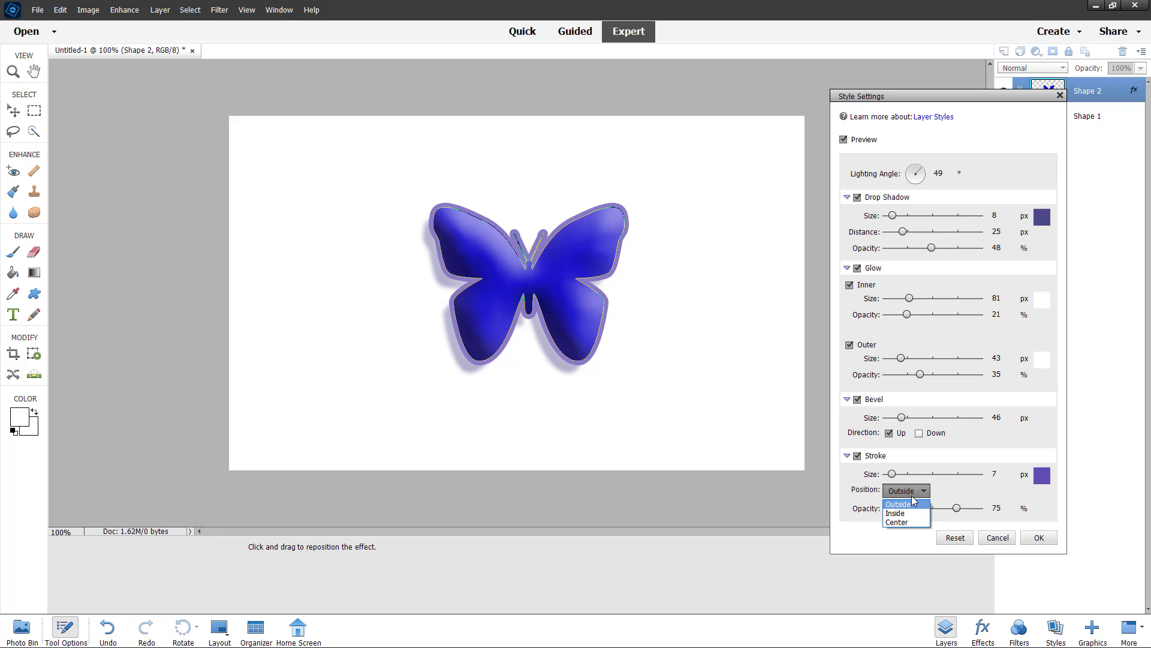
left_click(897, 514)
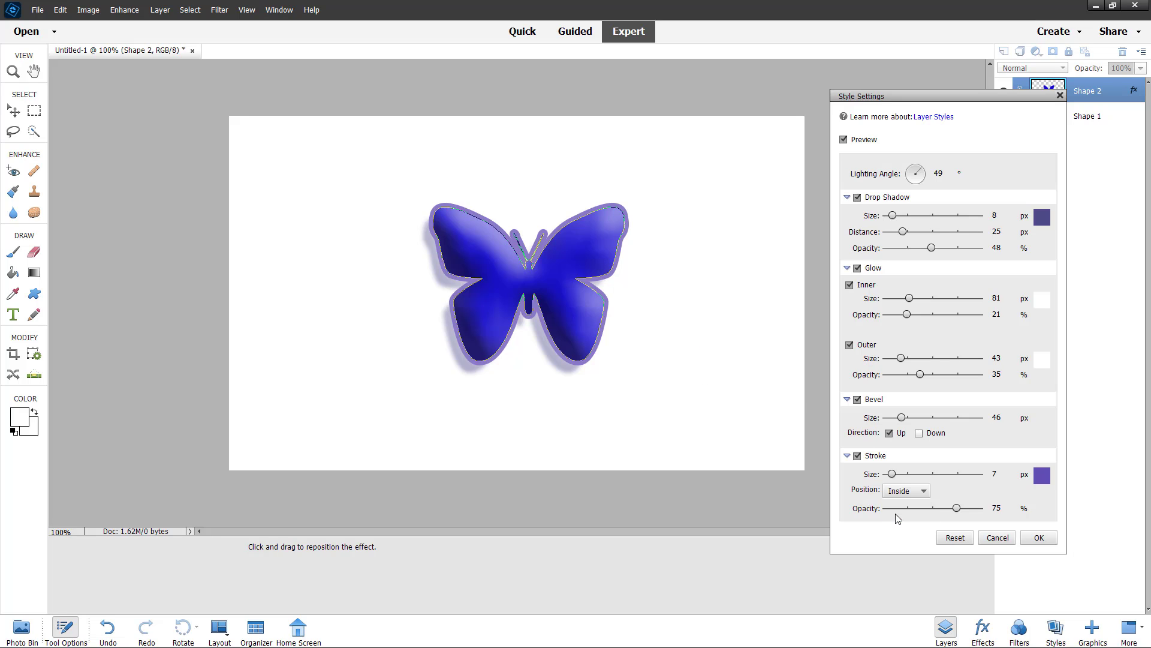
left_click(907, 491)
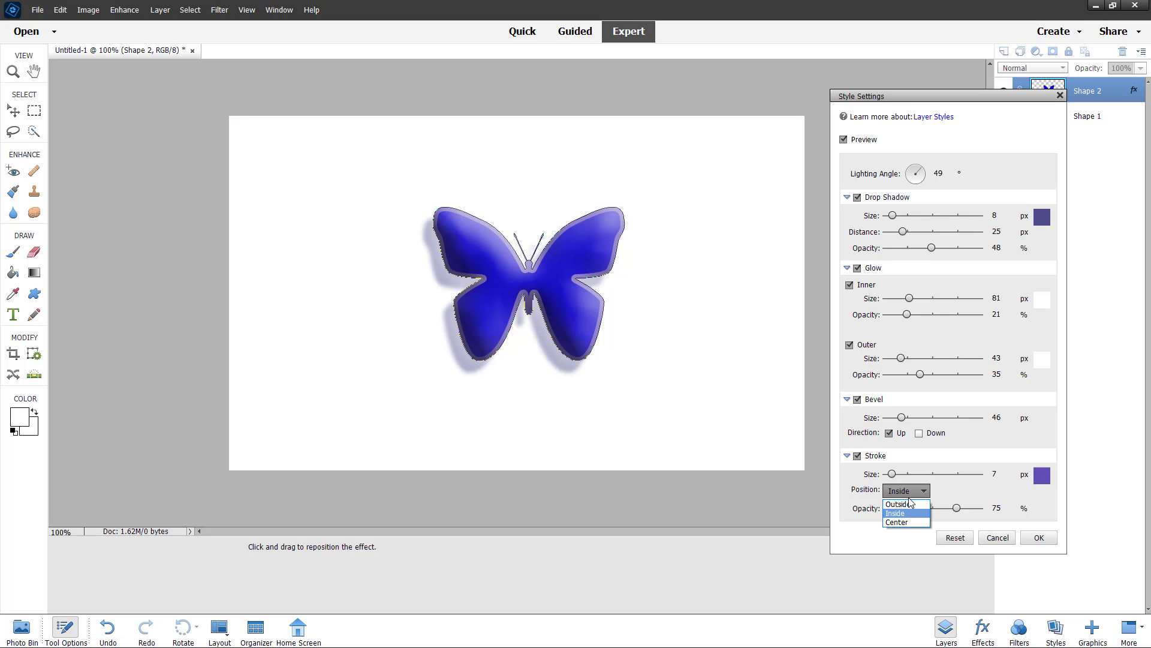
left_click(907, 522)
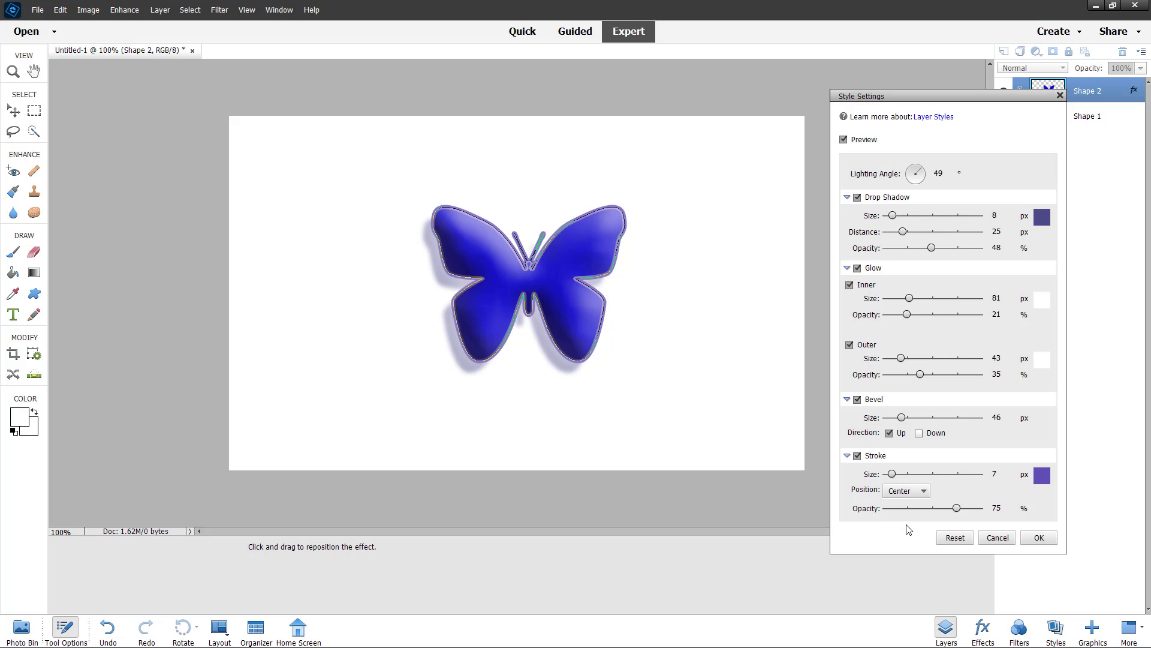
left_click(912, 492)
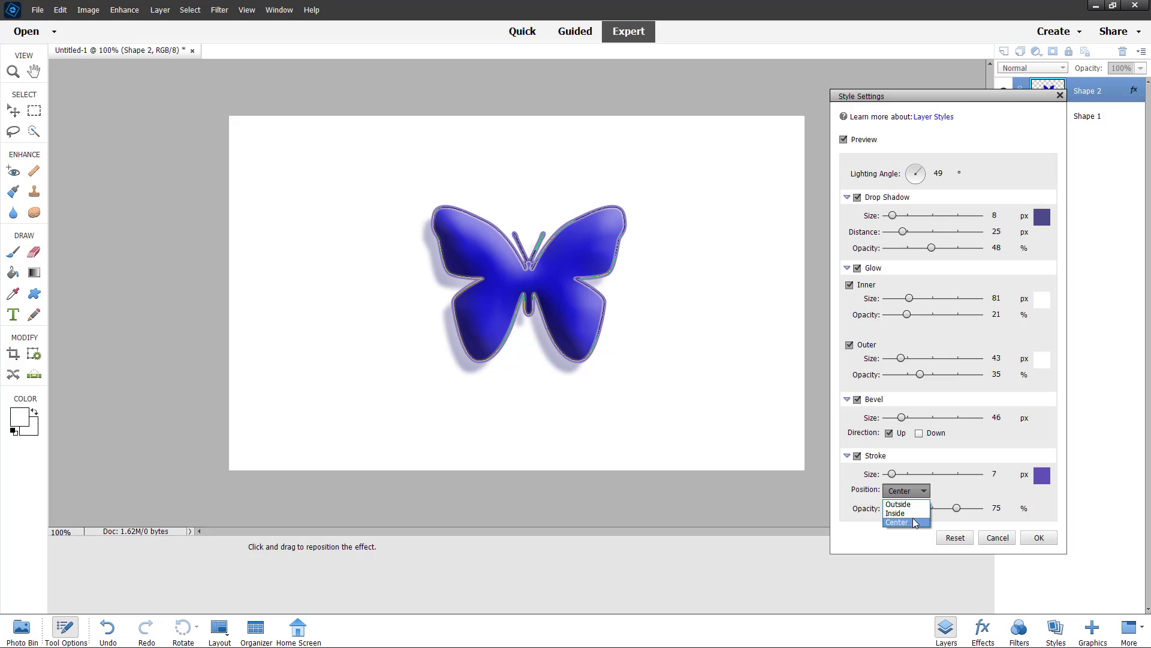
left_click(912, 512)
left_click(1038, 538)
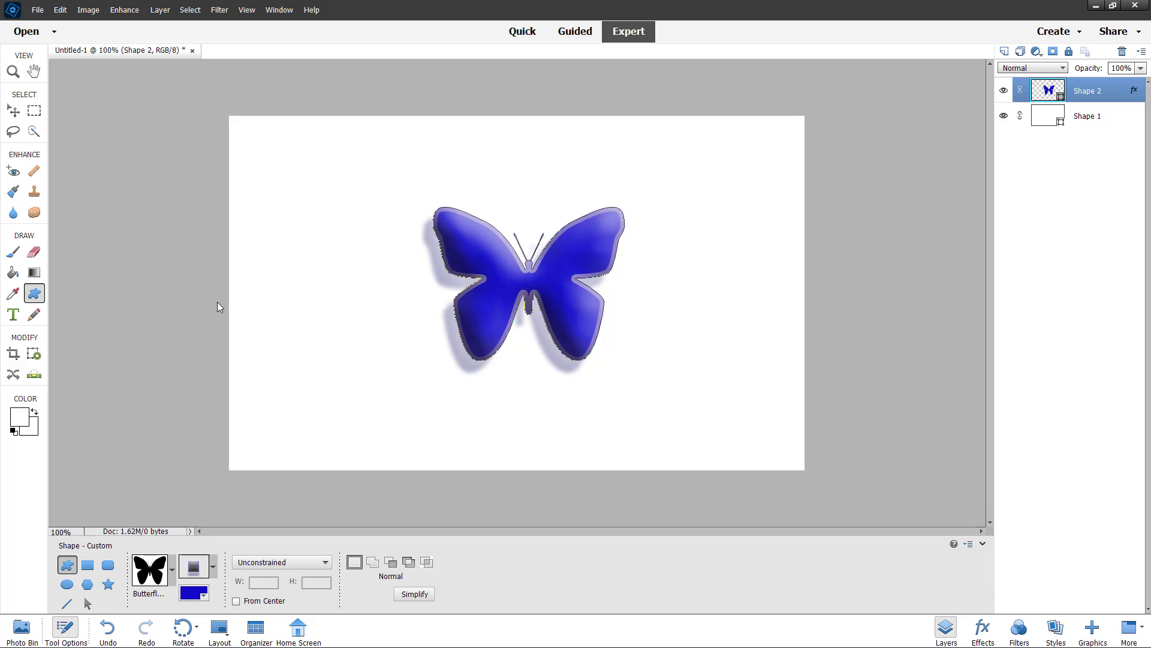
Draw a nearly square rectangle shape on the white canvas to the left of the butterfly
left_click(87, 564)
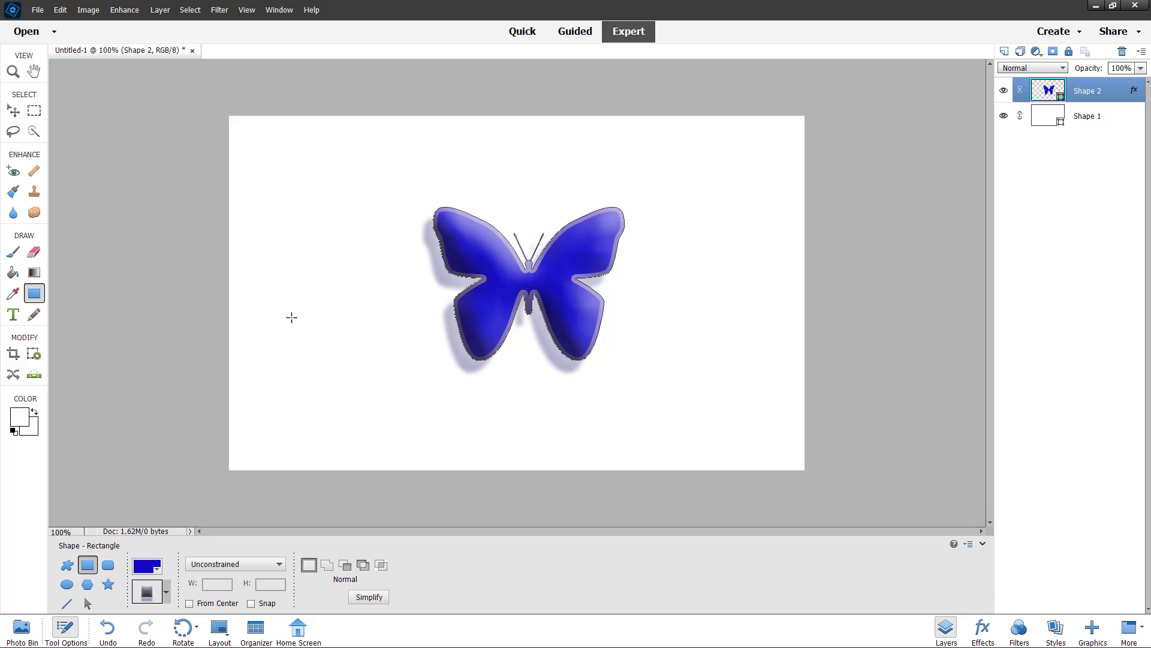
left_click_drag(277, 277, 366, 377)
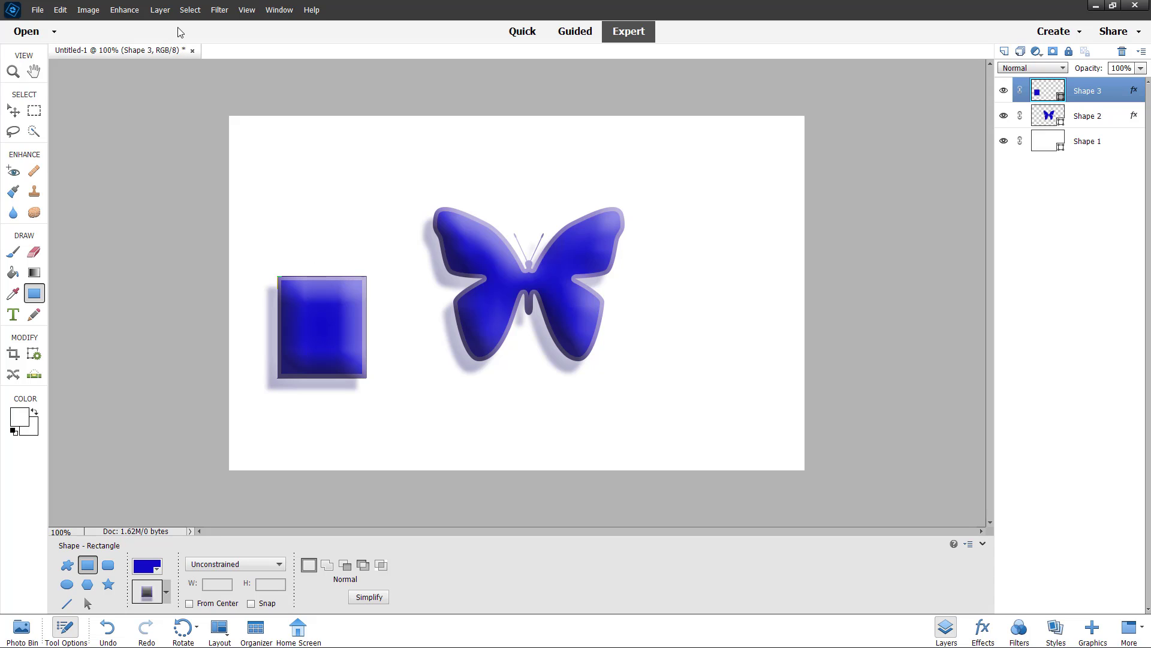
Adjust the rectangle's style lighting angle, set its stroke size to 195 px, enlarge its inner and outer glows, and apply the settings
left_click(219, 11)
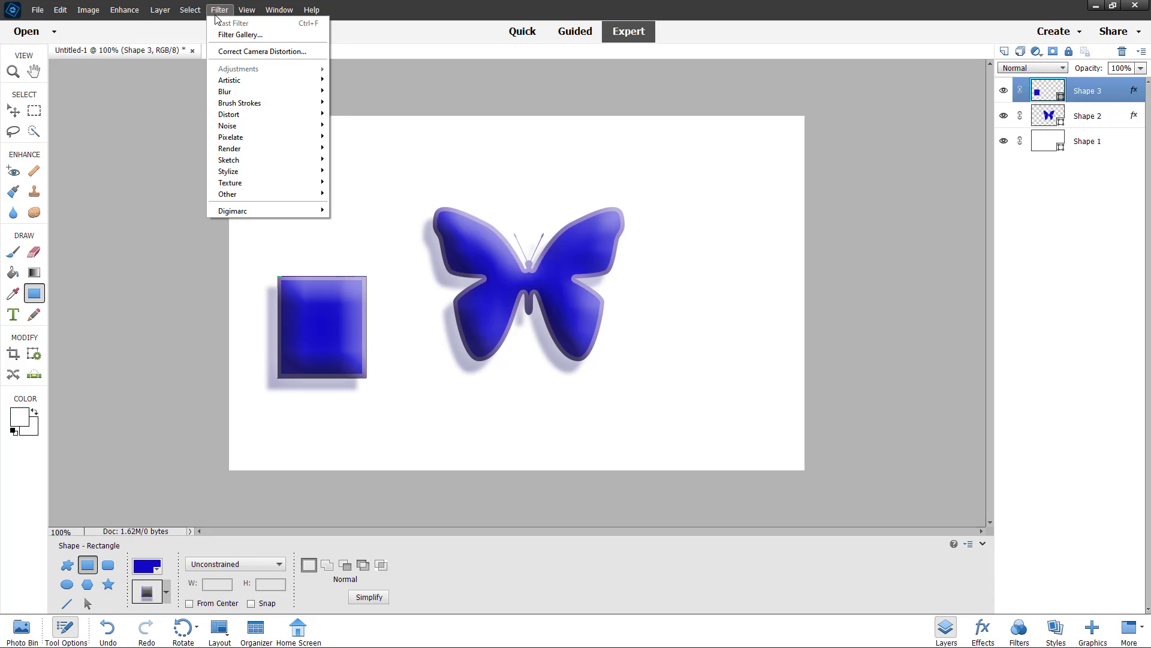
mouse_move(165, 15)
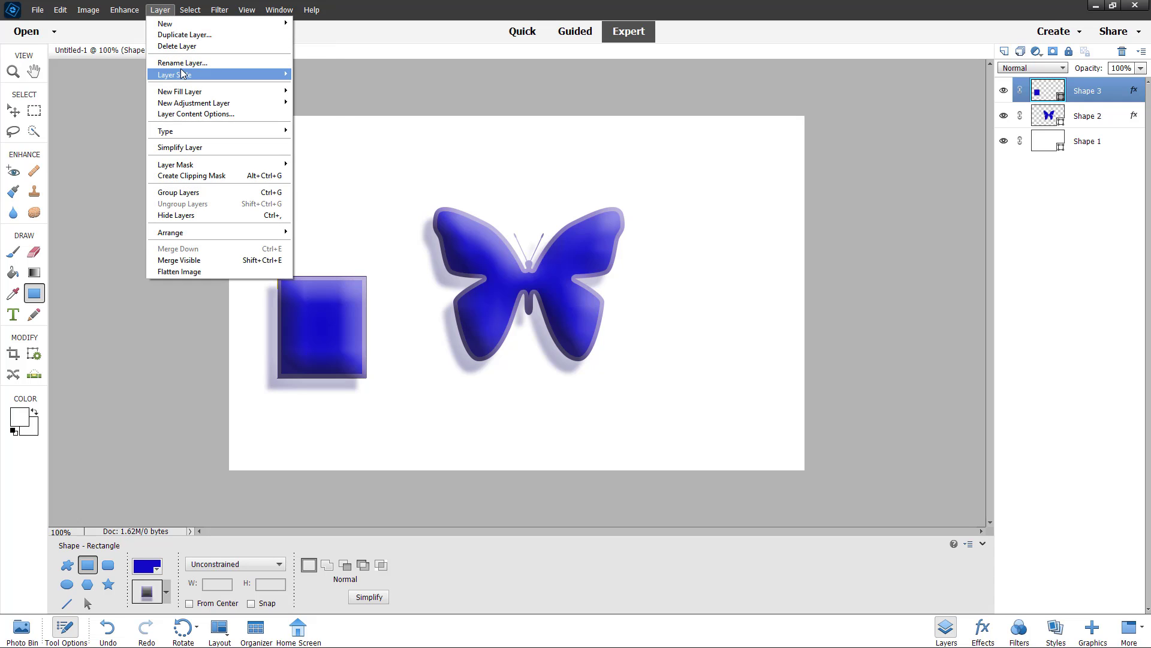
mouse_move(183, 74)
left_click(355, 78)
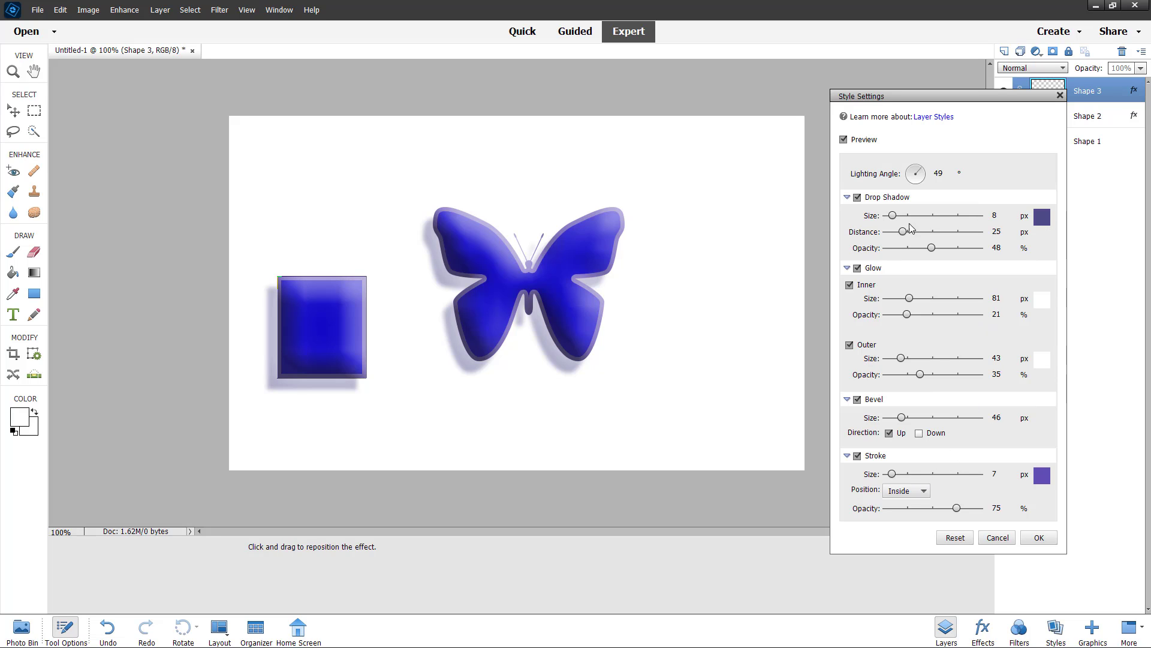
left_click(914, 175)
left_click(918, 170)
left_click_drag(904, 476, 903, 476)
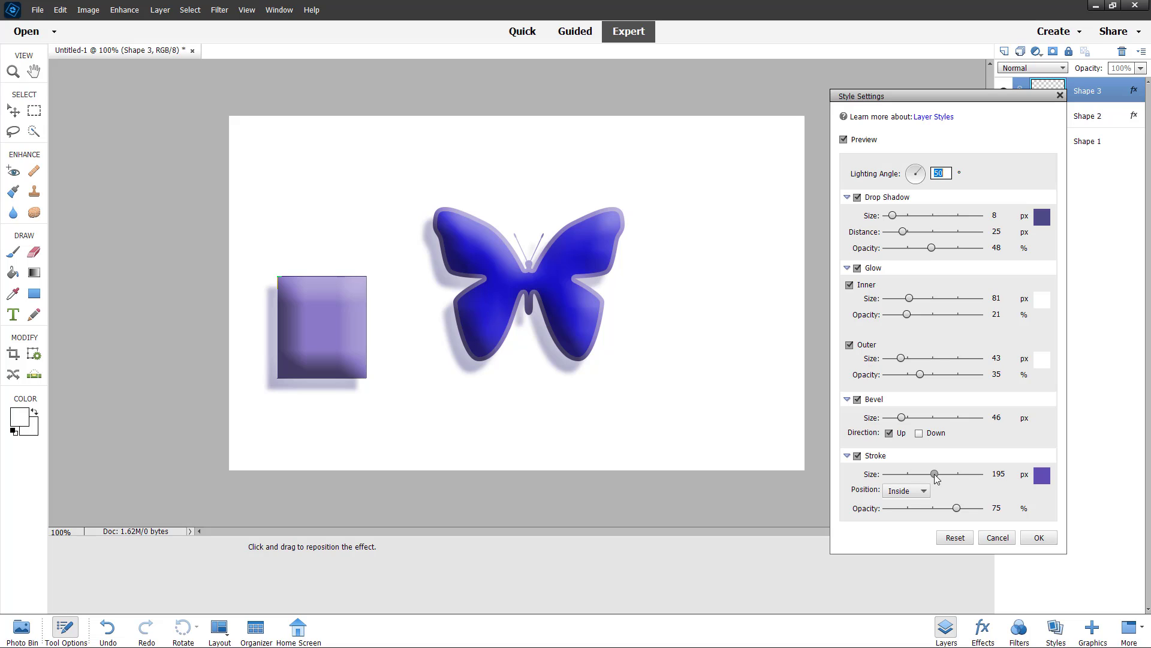
left_click_drag(924, 357, 933, 358)
left_click_drag(909, 298, 923, 298)
left_click(1036, 538)
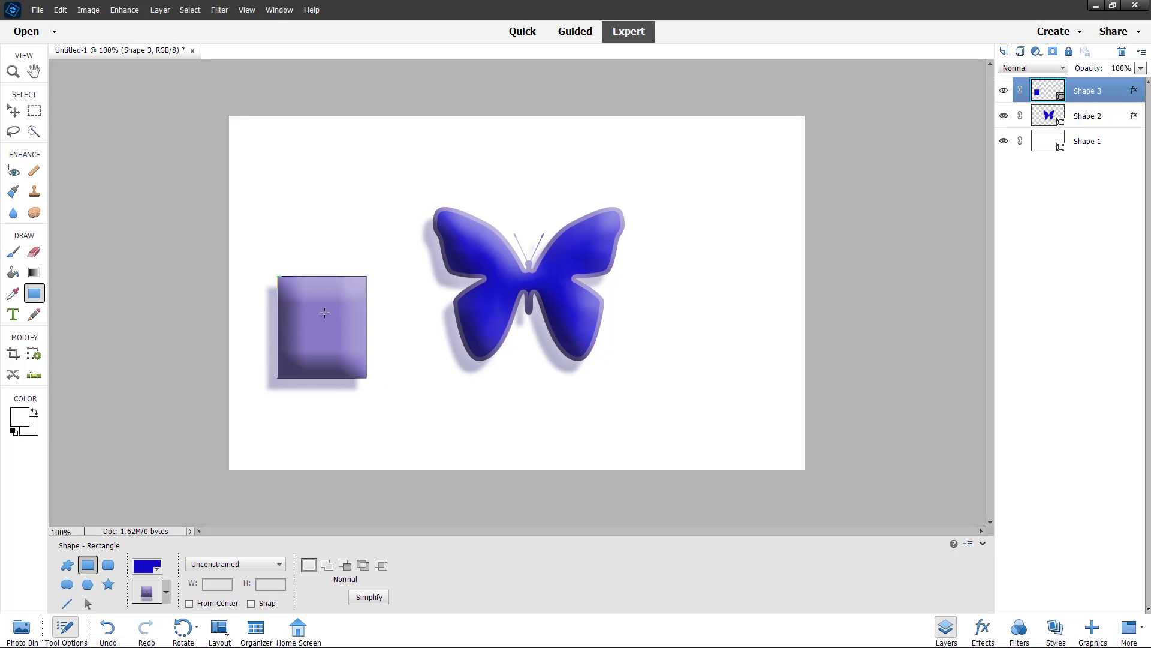
Copy the rectangle's layer style and draw a second, shorter rectangle above it
left_click(160, 10)
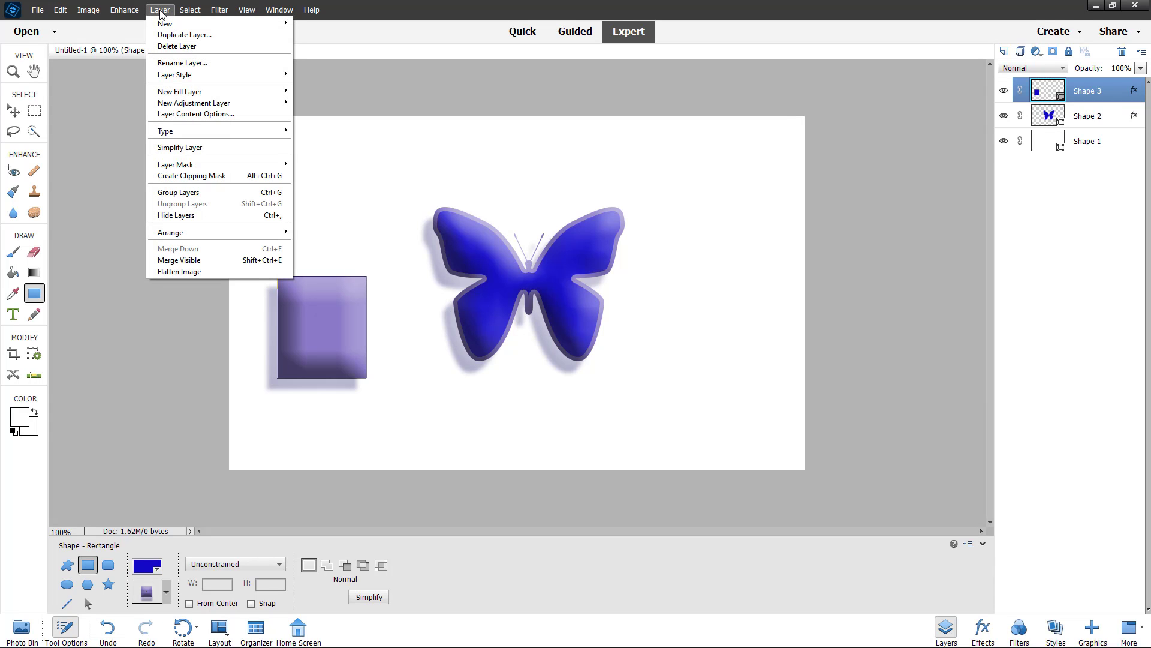
mouse_move(211, 75)
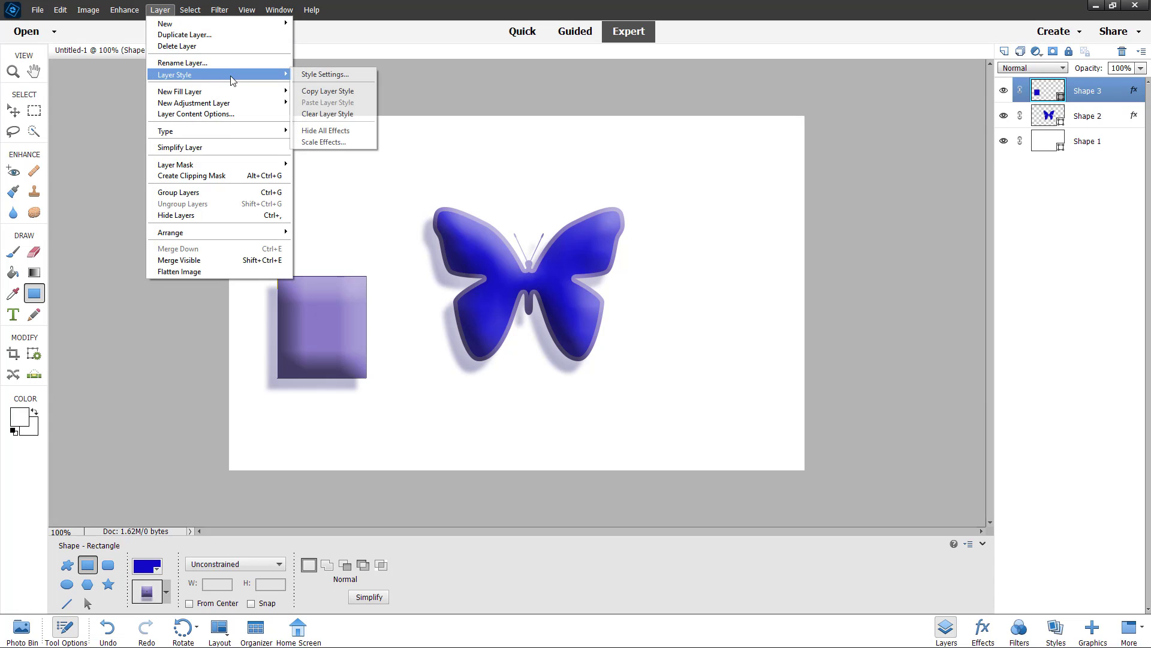
left_click(345, 92)
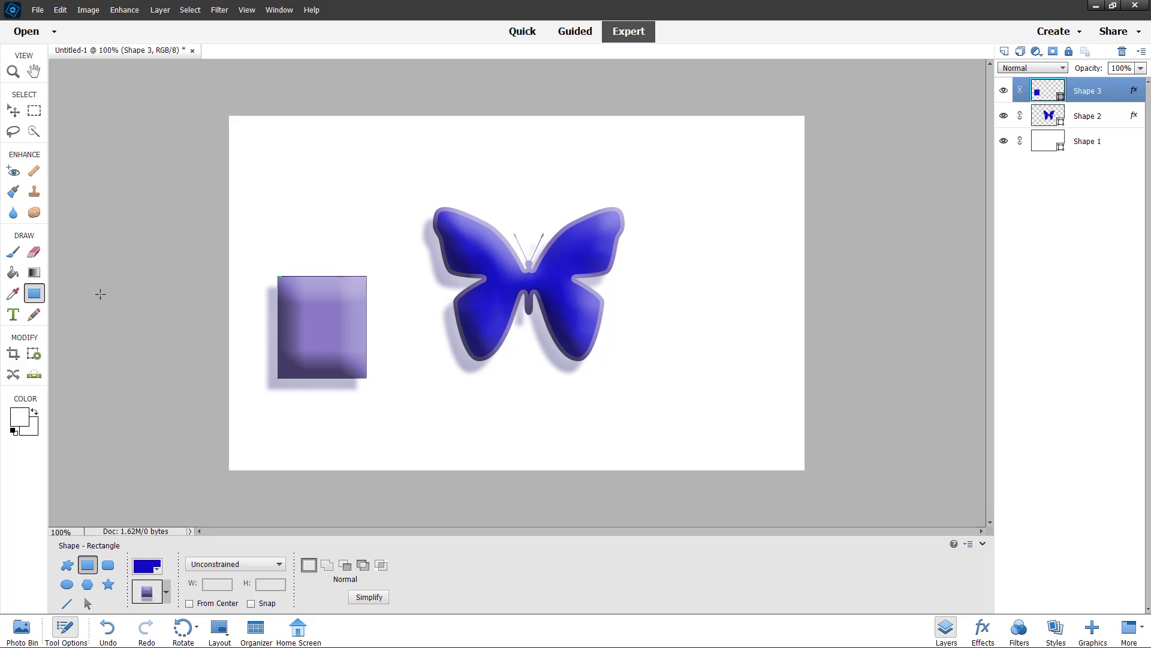
left_click_drag(286, 148, 372, 208)
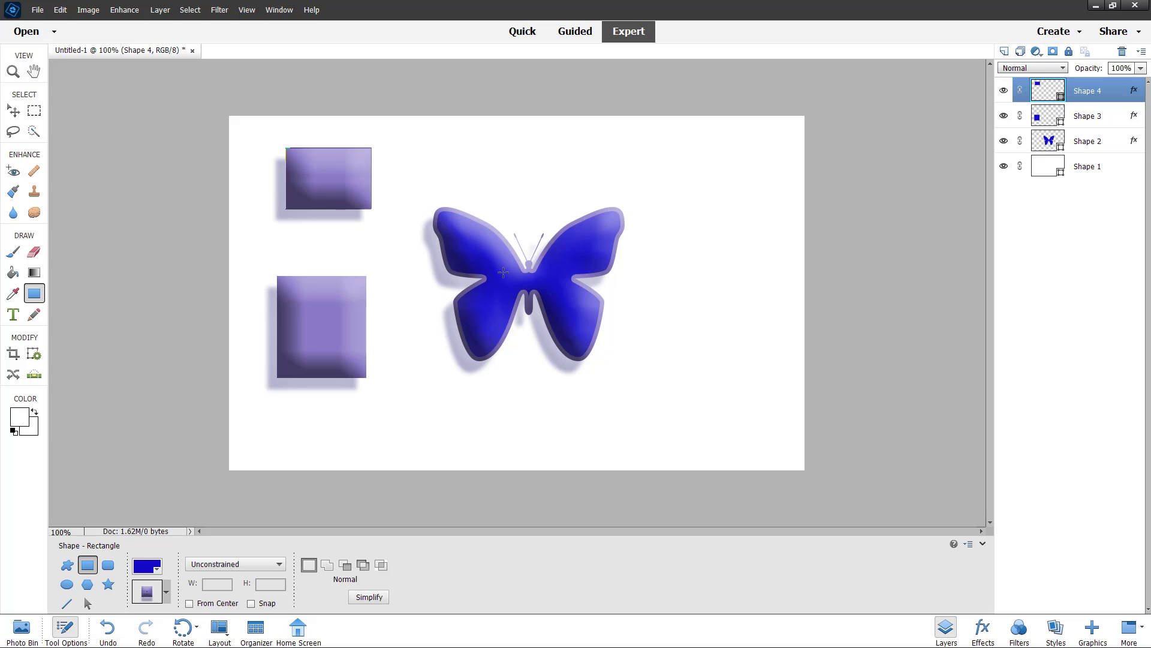
Paste the copied layer style onto the butterfly layer
left_click(1043, 149)
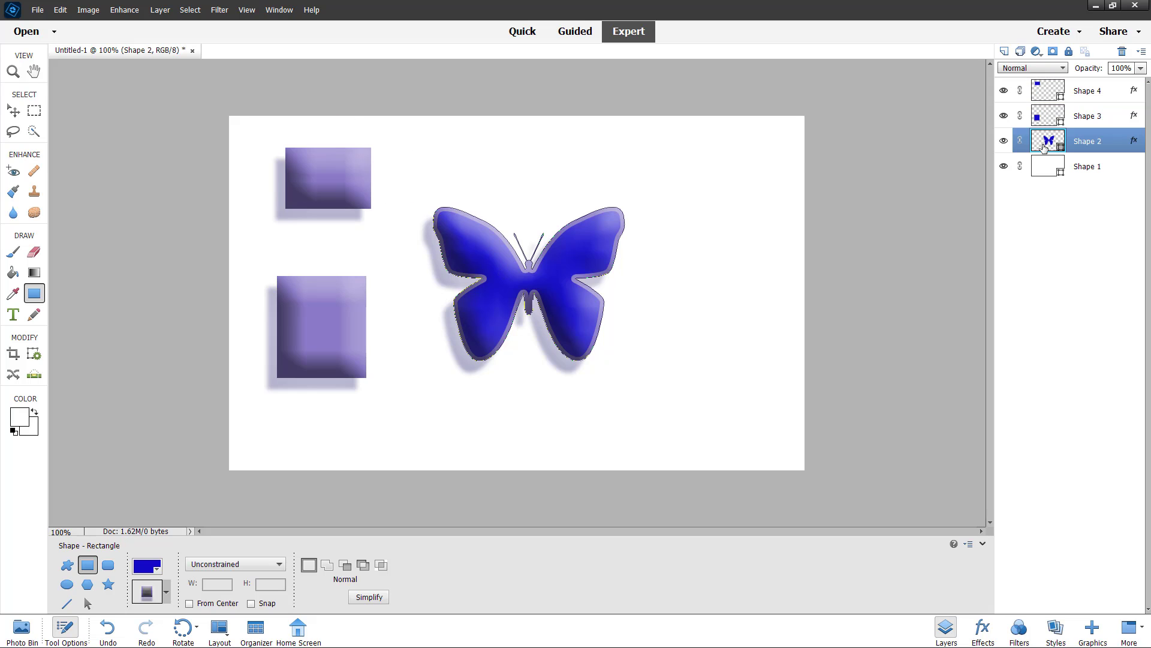
right_click(490, 281)
left_click(492, 261)
left_click(170, 15)
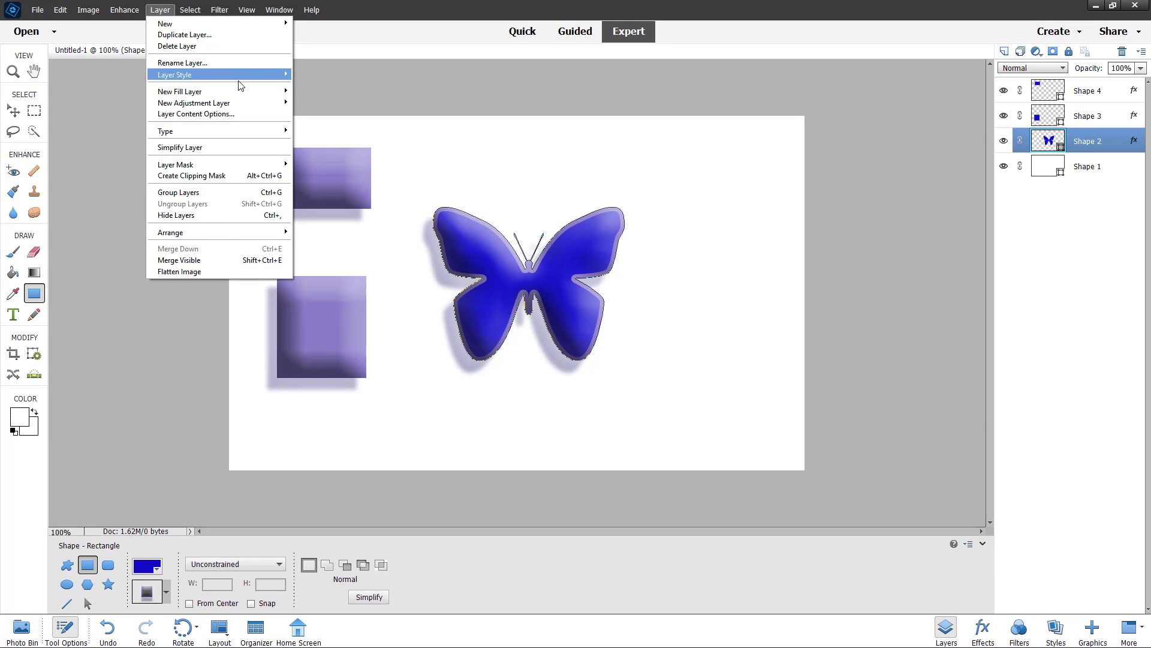
mouse_move(250, 76)
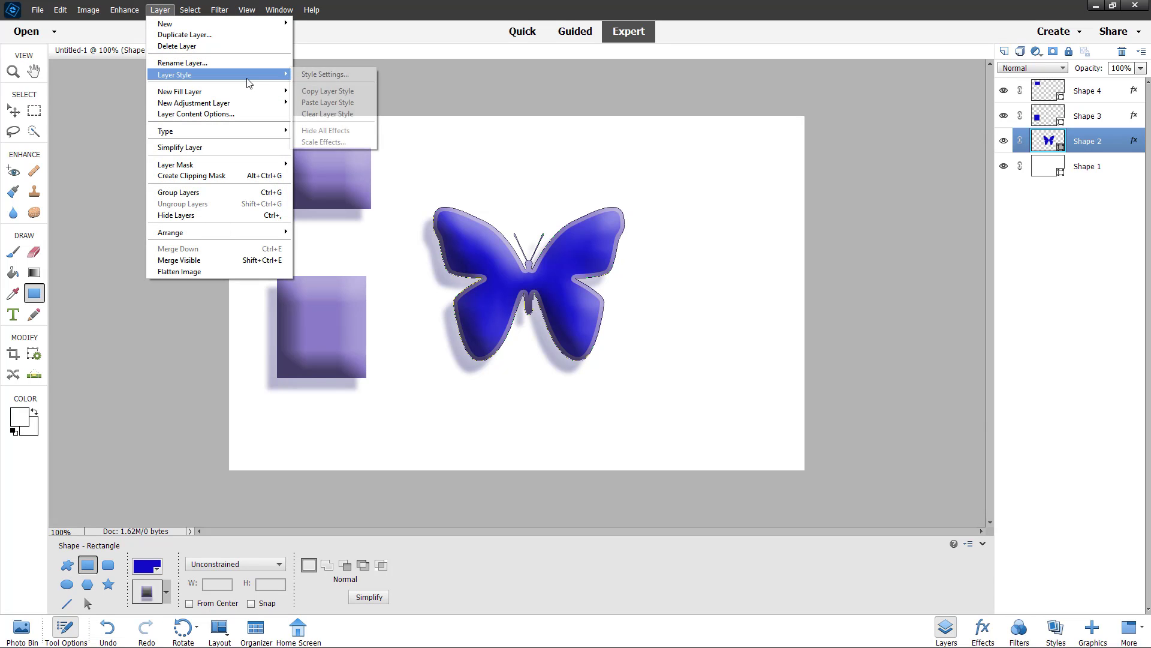
left_click(346, 103)
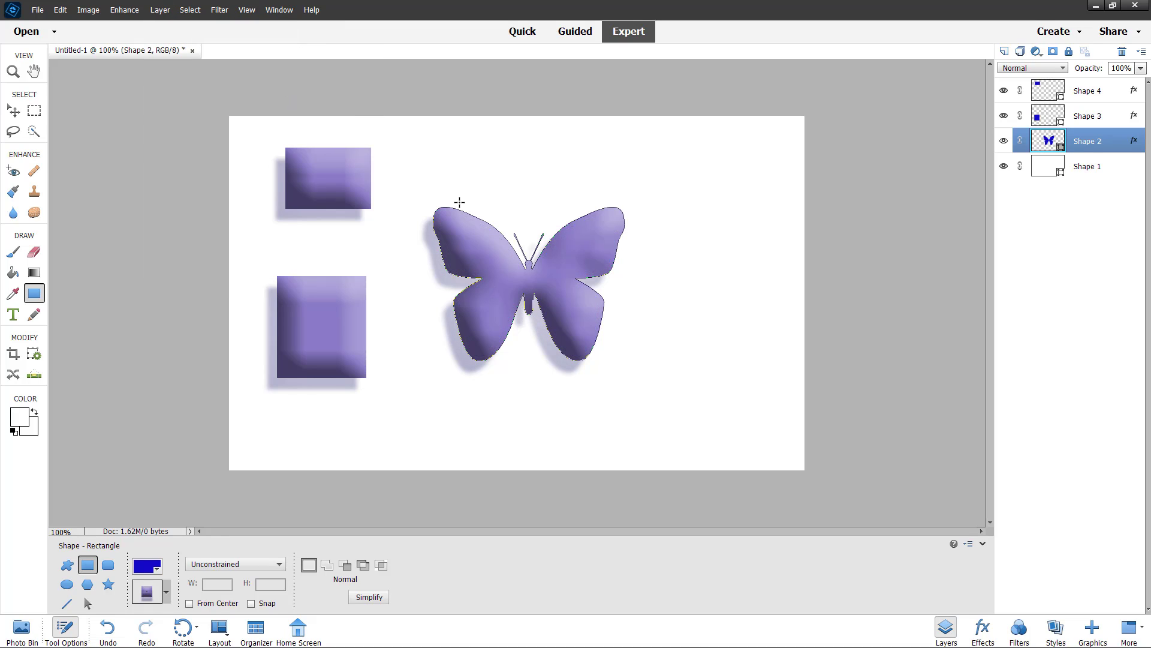